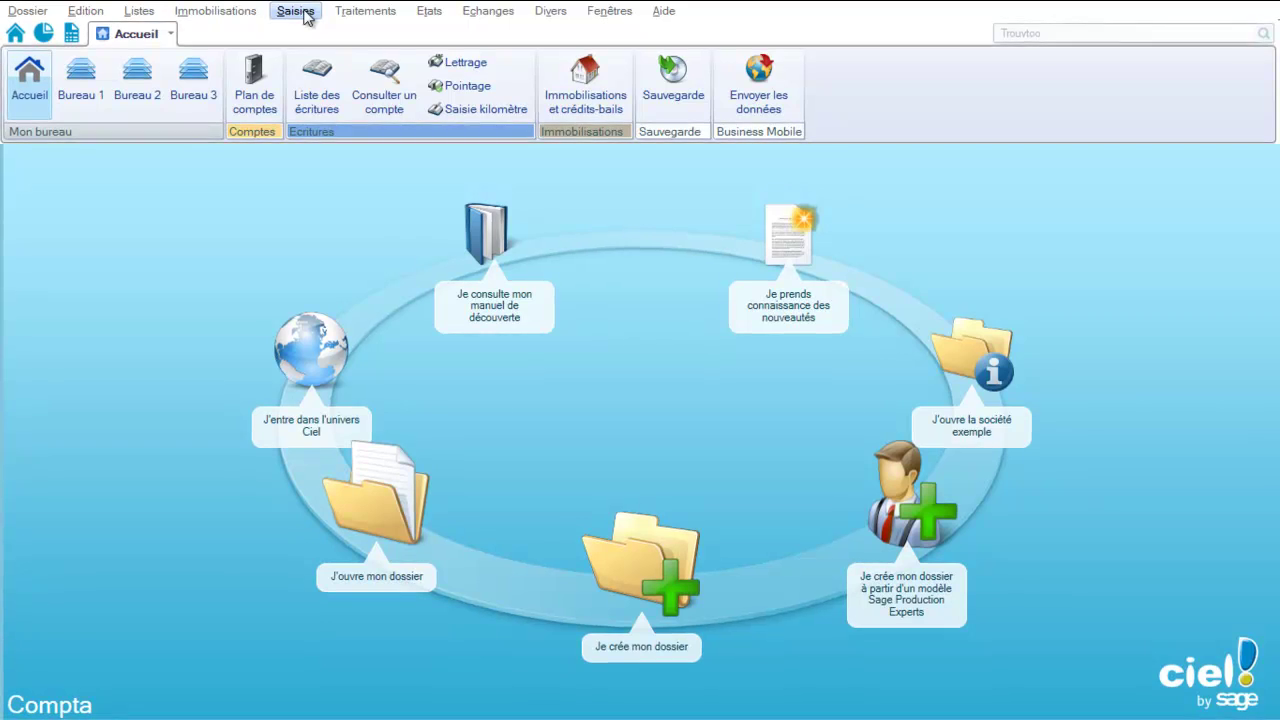
# Open a standard journal entry and set its journal to BQ (Banque), keeping the proposed date.
pyautogui.click(303, 13)
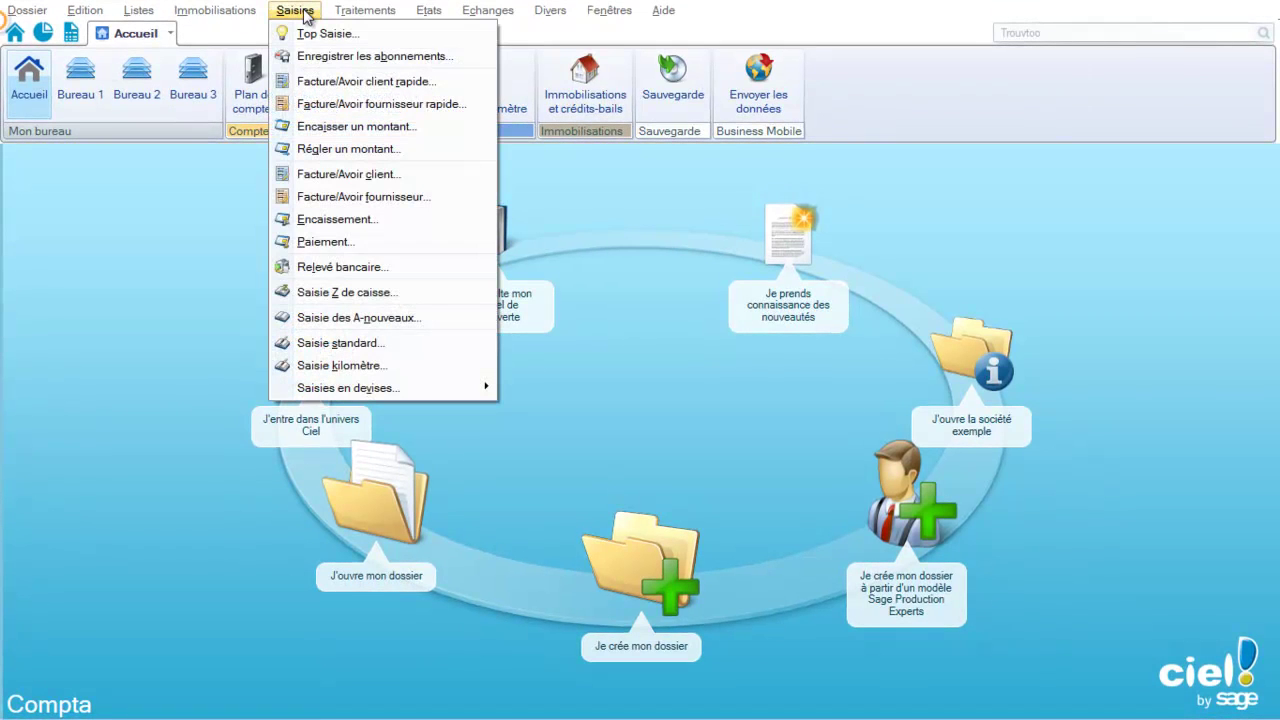
pyautogui.click(377, 342)
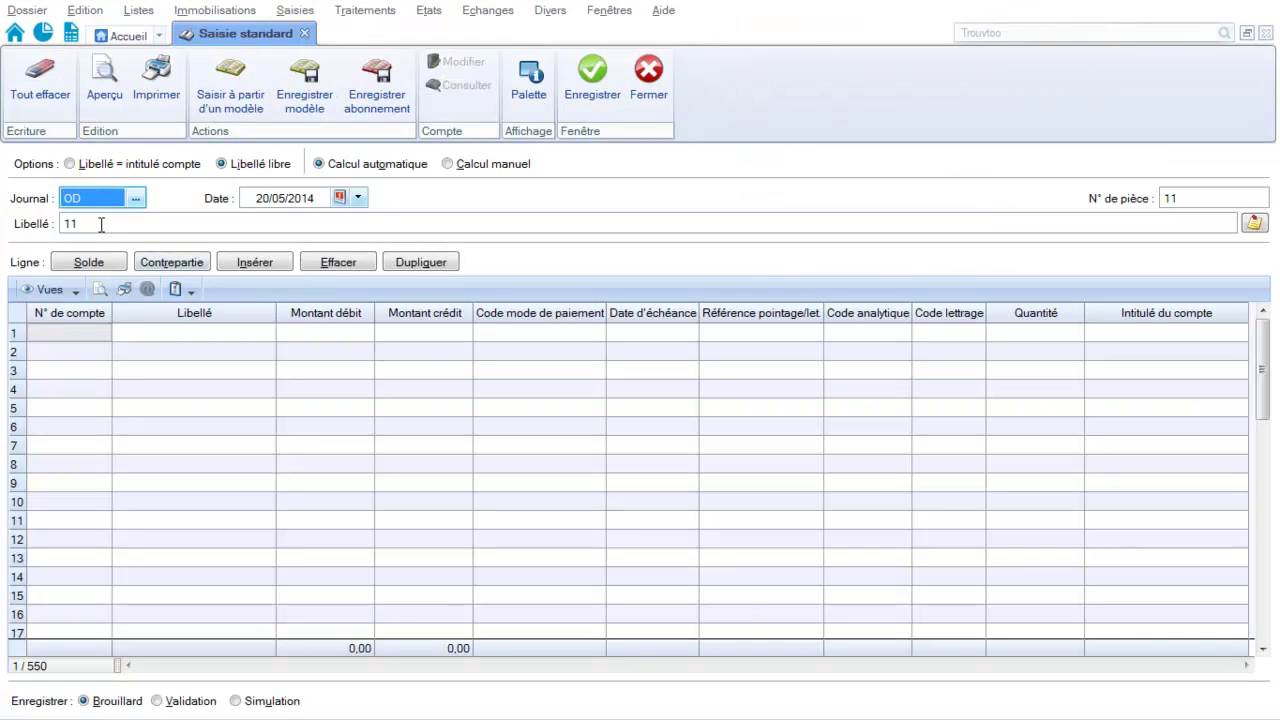
pyautogui.write('BQ')
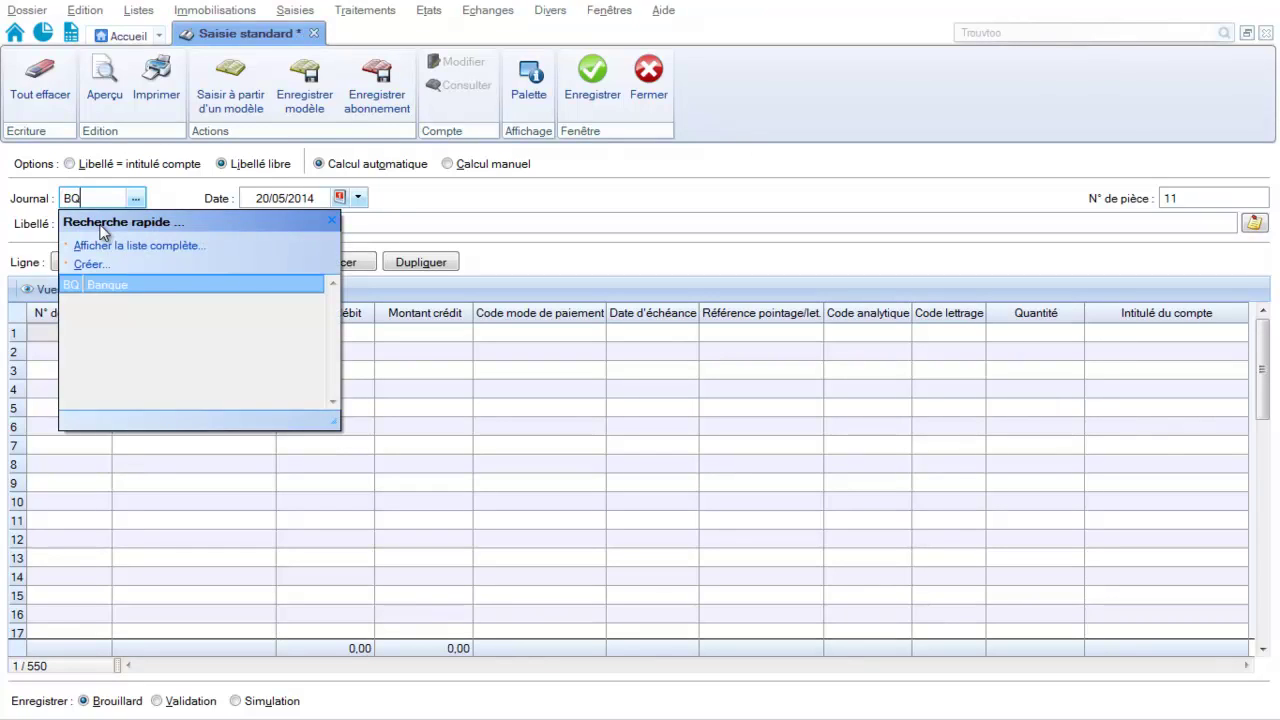
pyautogui.press('Tab')
pyautogui.press('Tab')
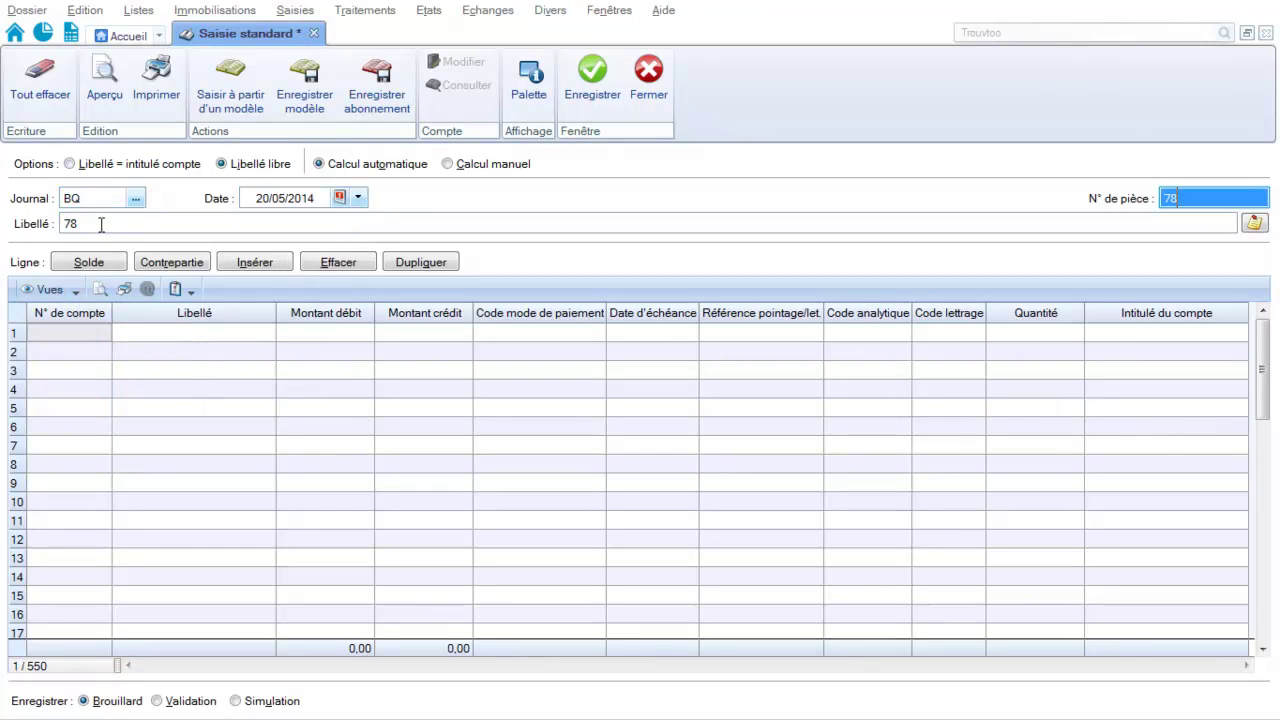
# Set the entry's label to "Prélèvement exploitant mai".
pyautogui.press('Tab')
pyautogui.write('pB')
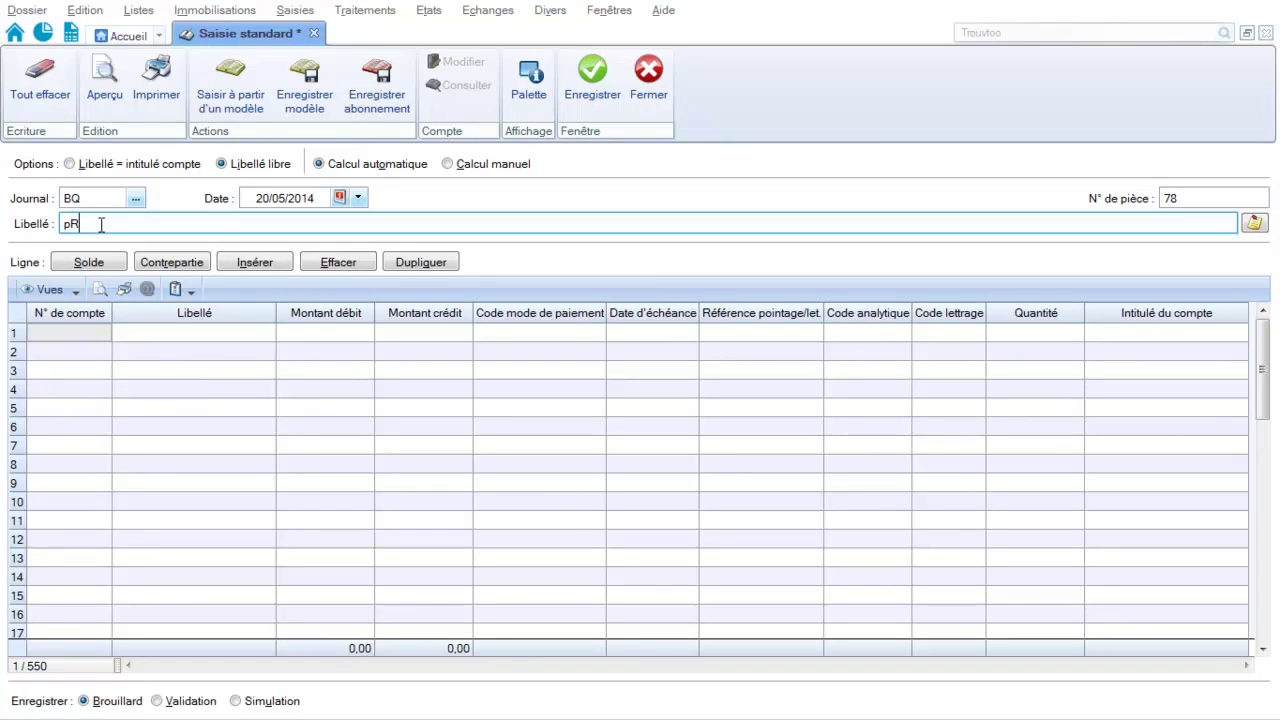
pyautogui.press('BackSpace')
pyautogui.press('BackSpace')
pyautogui.write('Prélèvement exploitant moi')
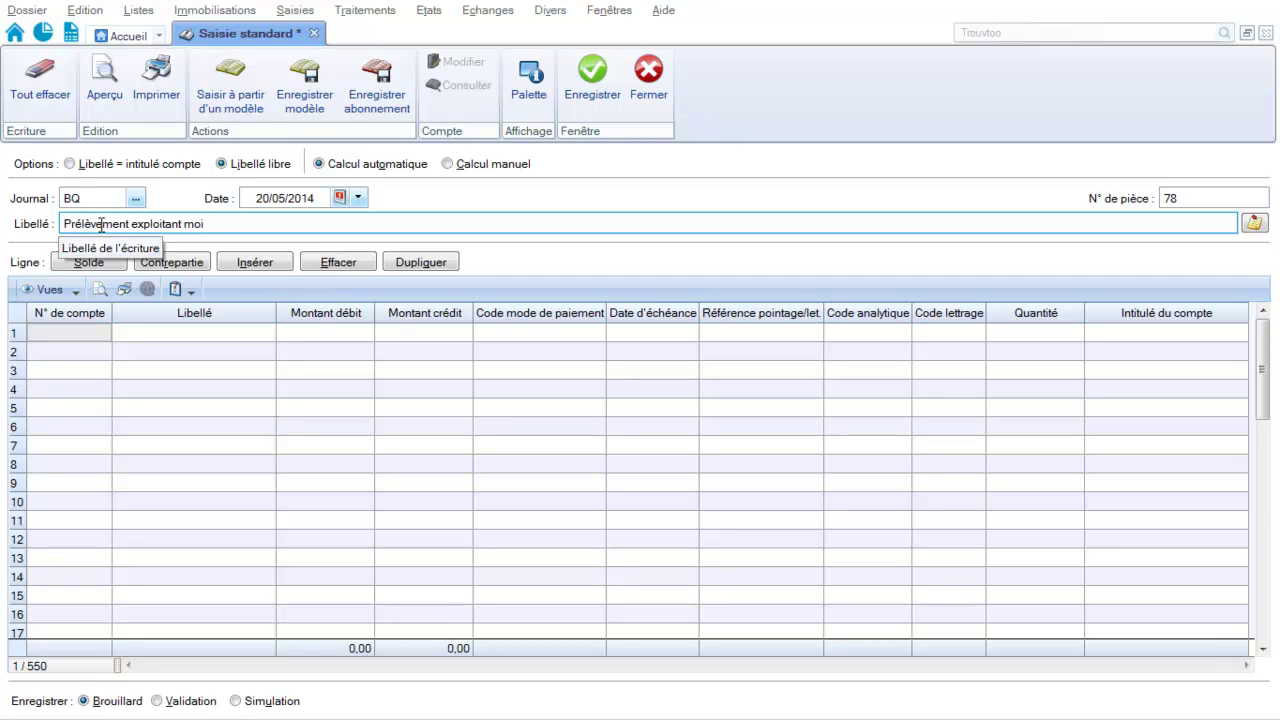
pyautogui.press('BackSpace')
pyautogui.press('BackSpace')
pyautogui.write('i')
pyautogui.press('BackSpace')
pyautogui.write('ai')
pyautogui.press('Tab')
# Fill the first line with account 108000 (Compte de l'exploitant) and a debit of 1 800,00.
pyautogui.write('108')
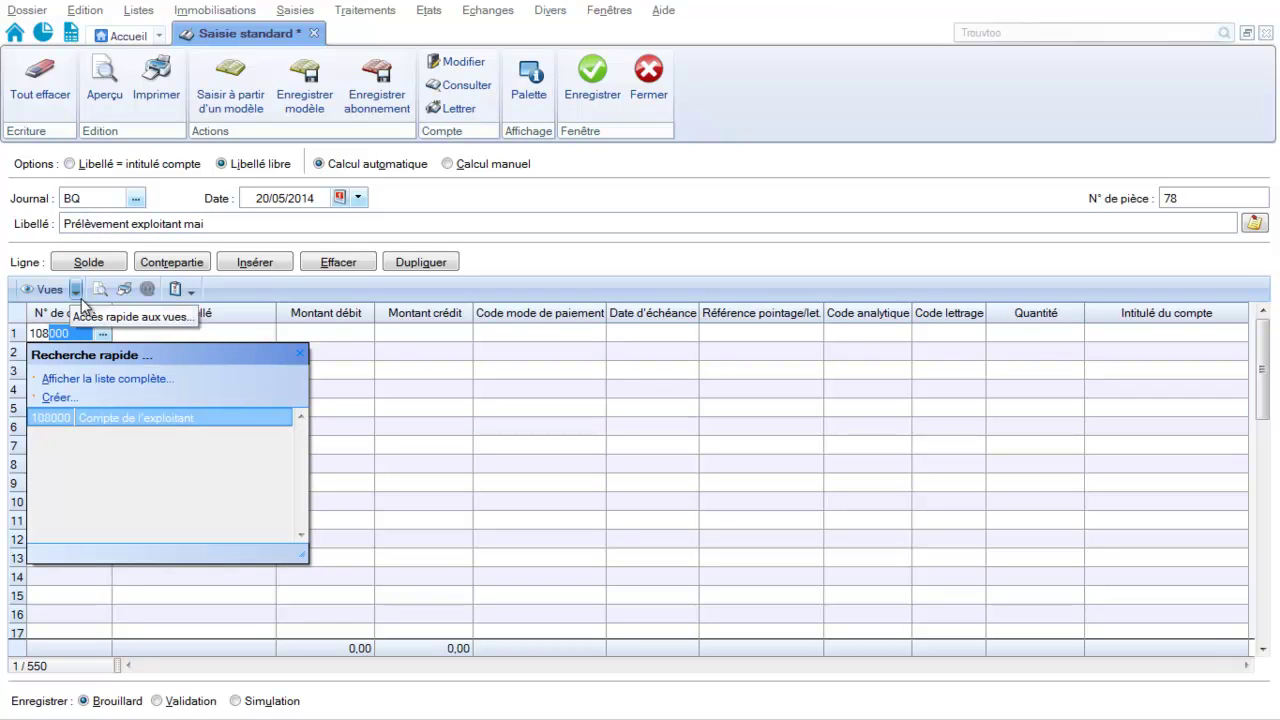
pyautogui.click(176, 424)
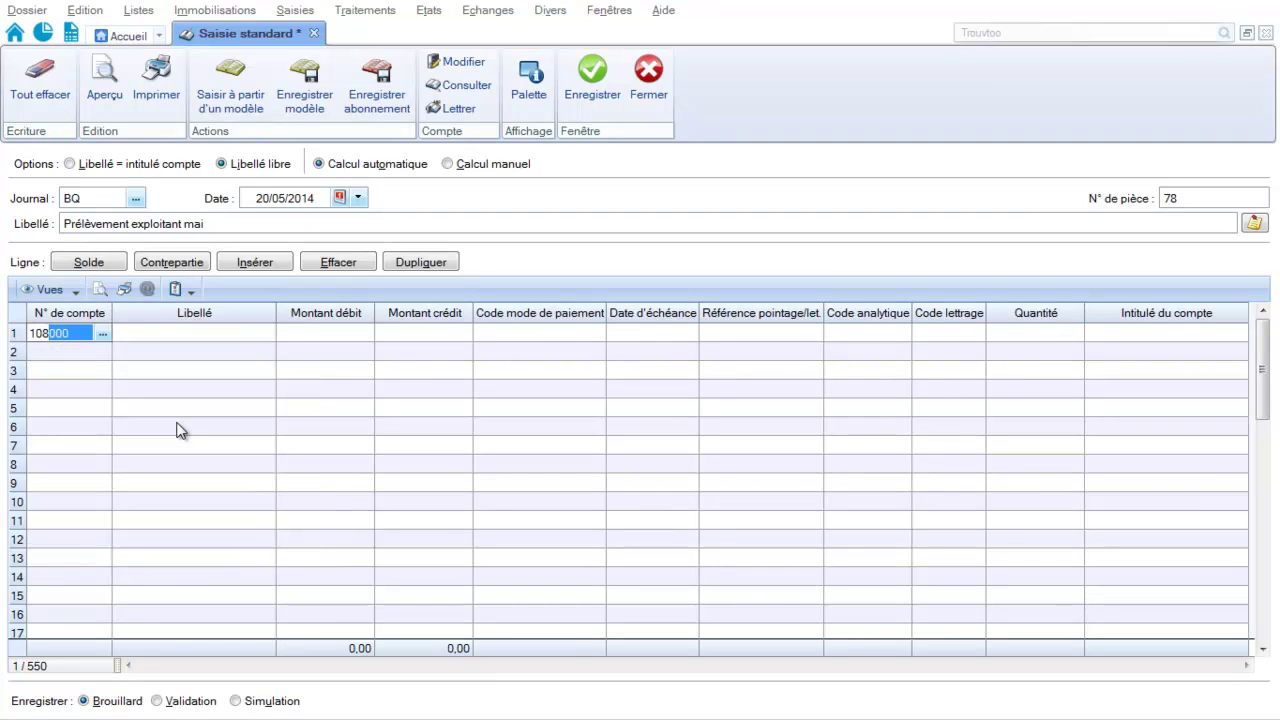
pyautogui.press('Tab')
pyautogui.press('Tab')
pyautogui.write('1')
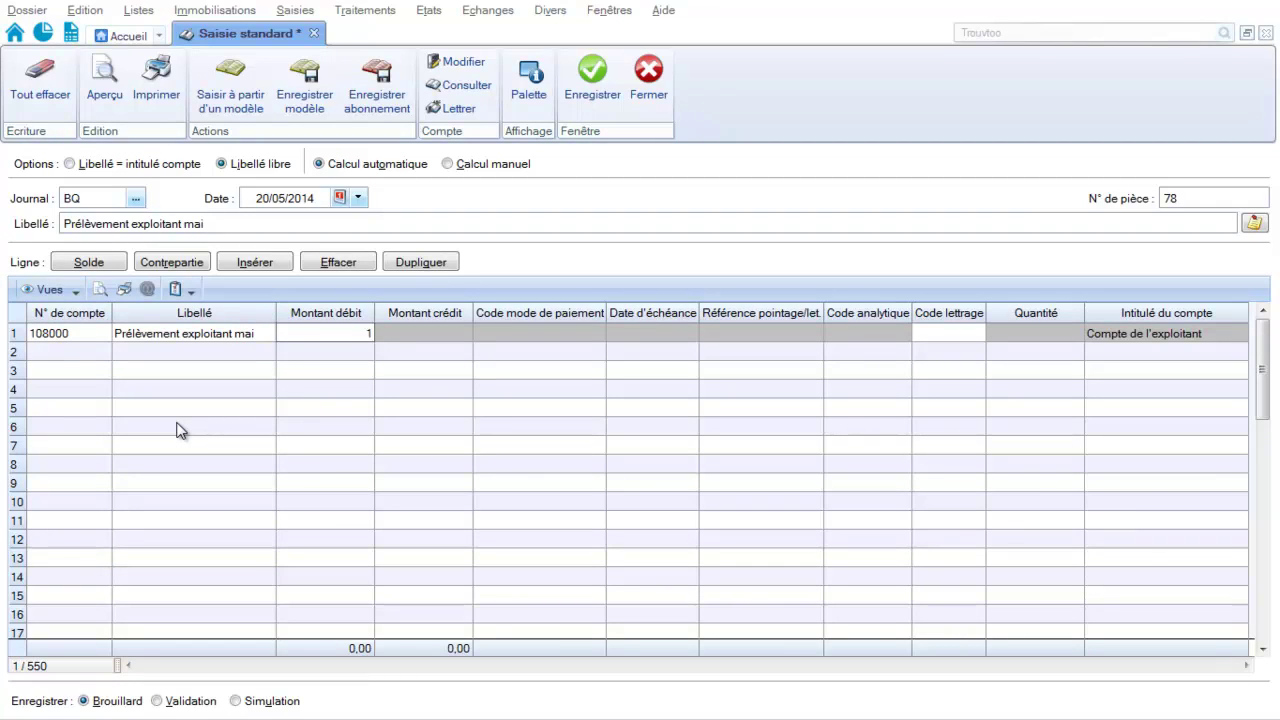
pyautogui.write('8000')
pyautogui.press('BackSpace')
pyautogui.press('Return')
# Balance the entry with a second line on account 512000 (Banque) and save the entry.
pyautogui.write('512000')
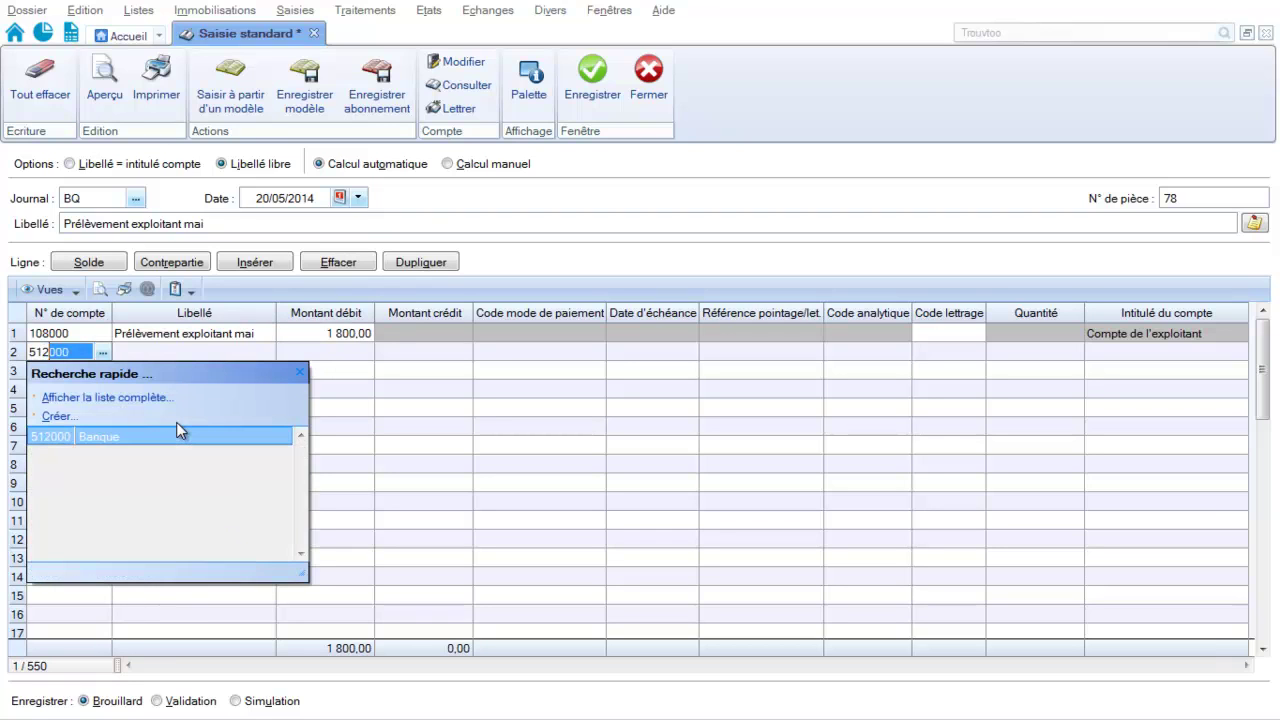
pyautogui.press('Return')
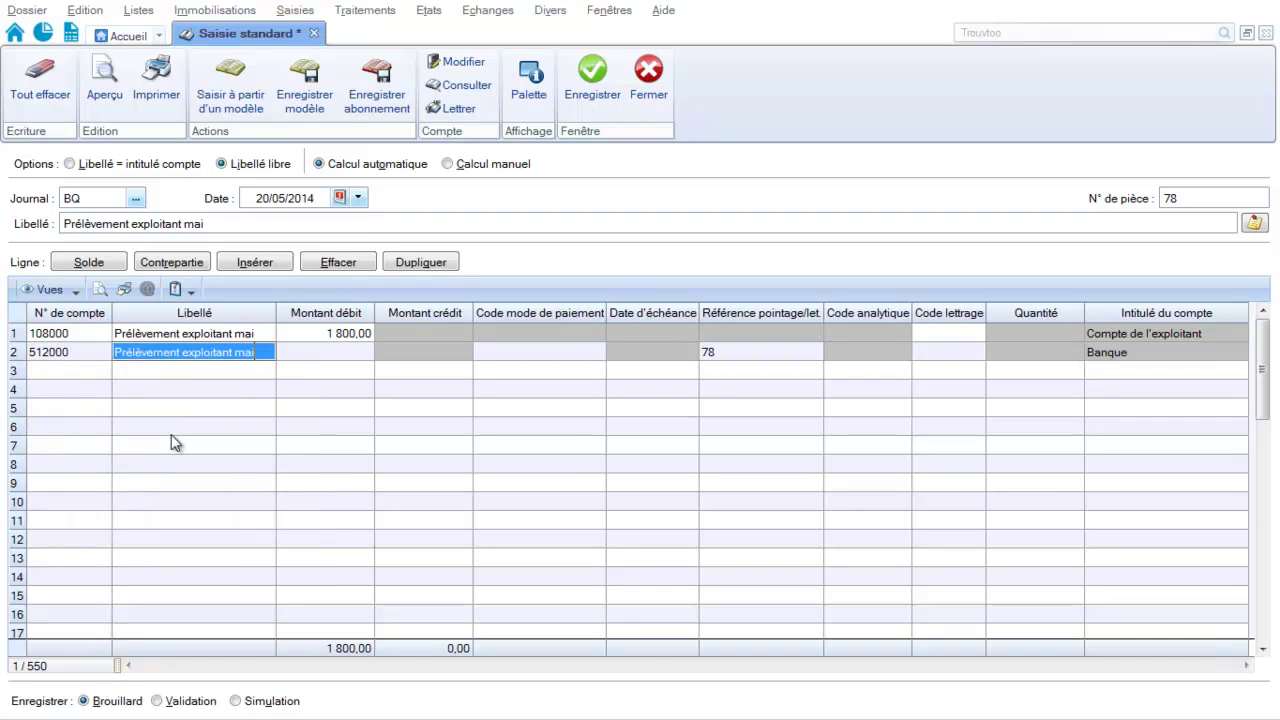
pyautogui.click(82, 263)
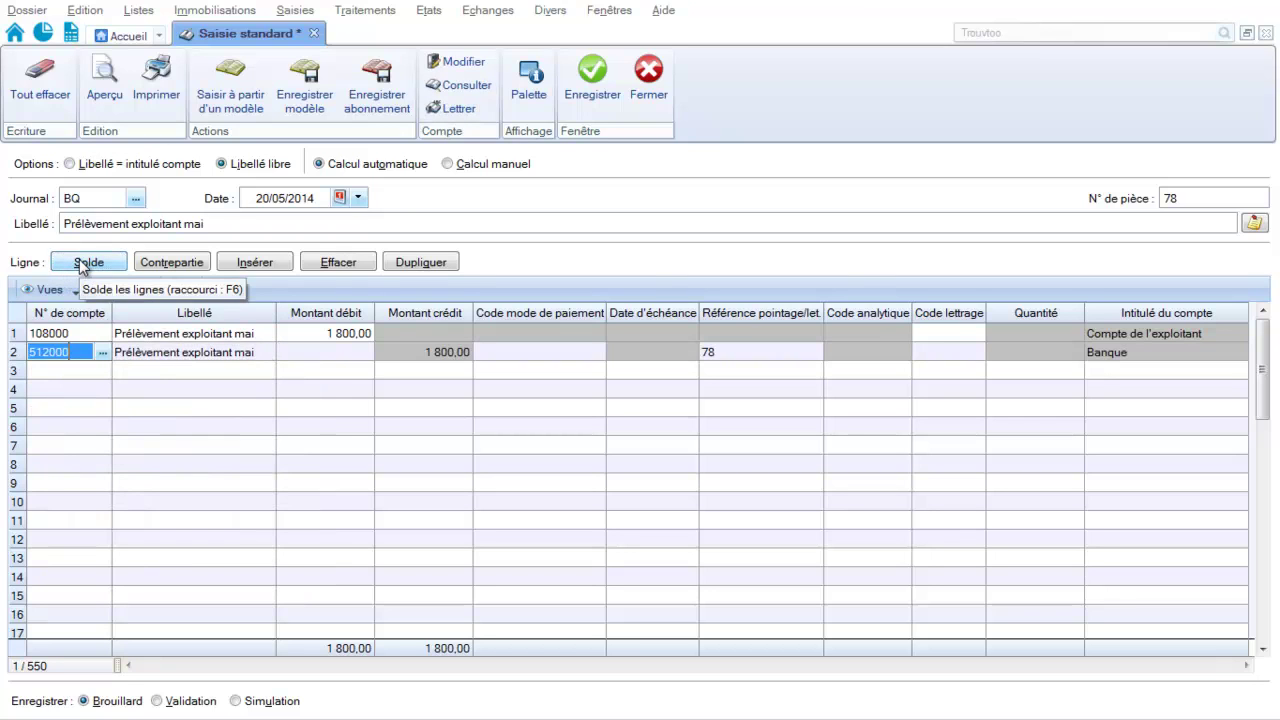
pyautogui.click(582, 86)
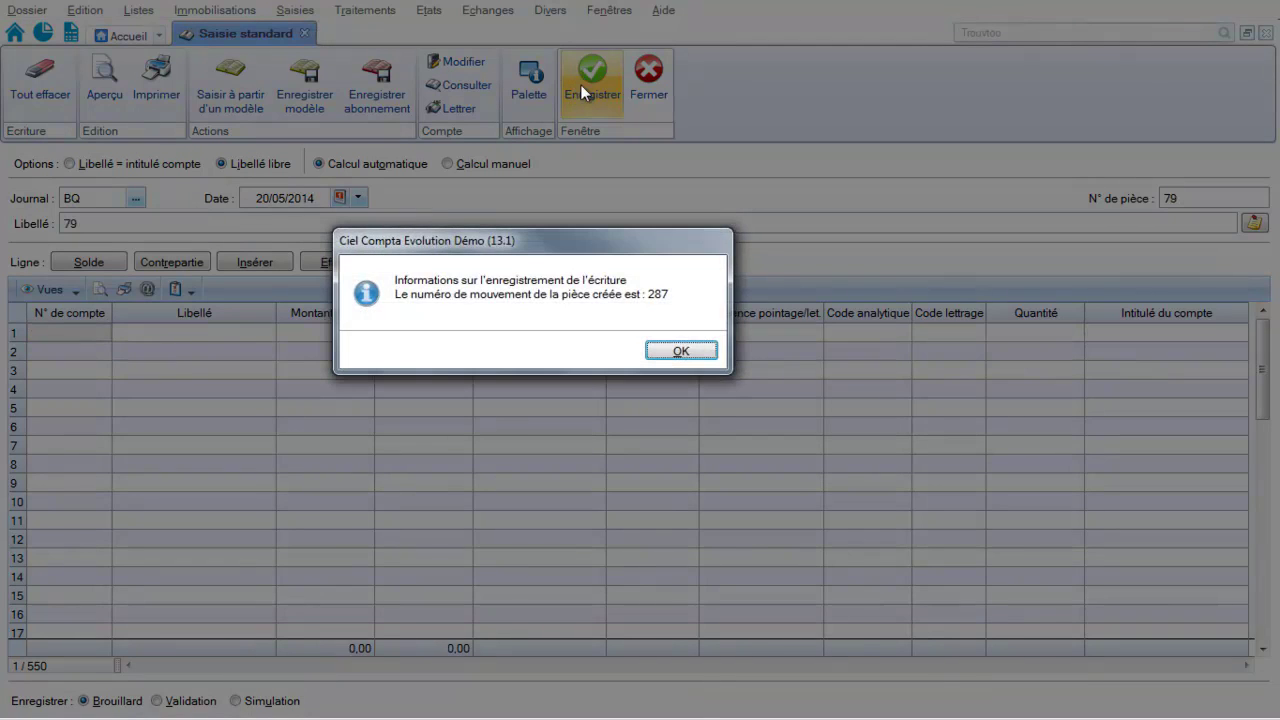
pyautogui.click(683, 351)
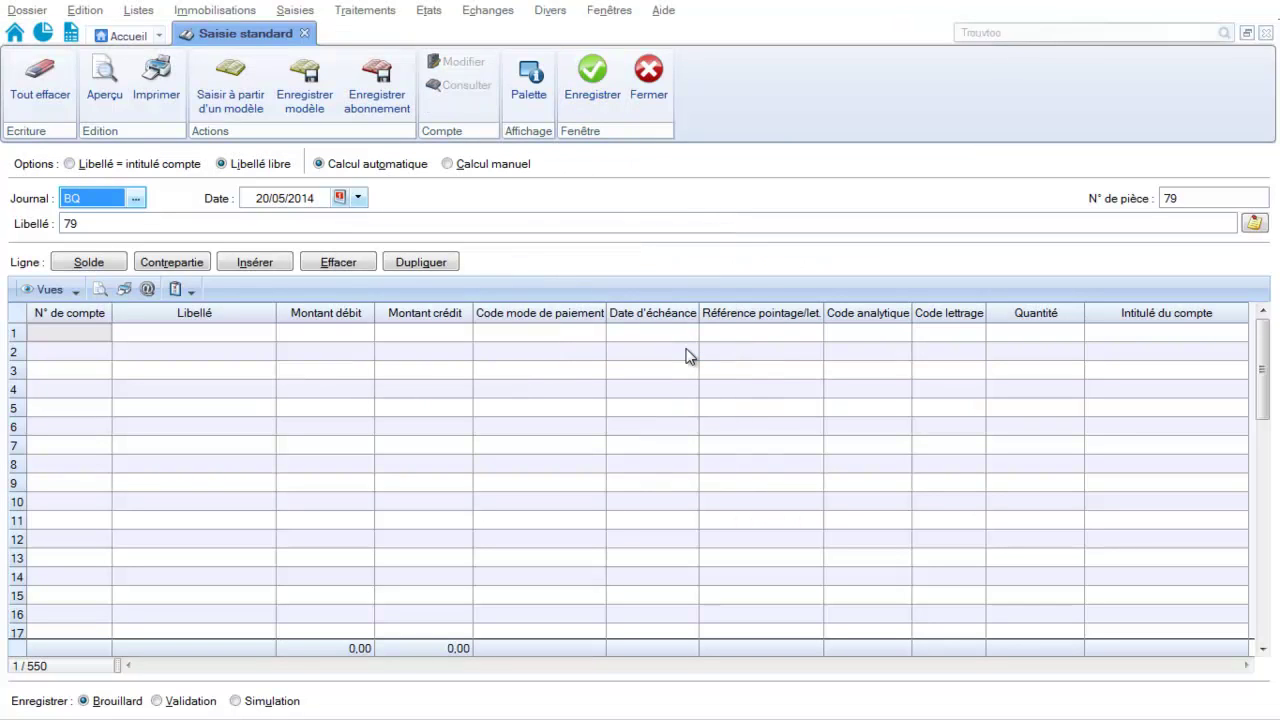
# Start a new entry in journal OD (Opérations Diverses) with the label "RSI 1 trimestre 2014".
pyautogui.write('OD')
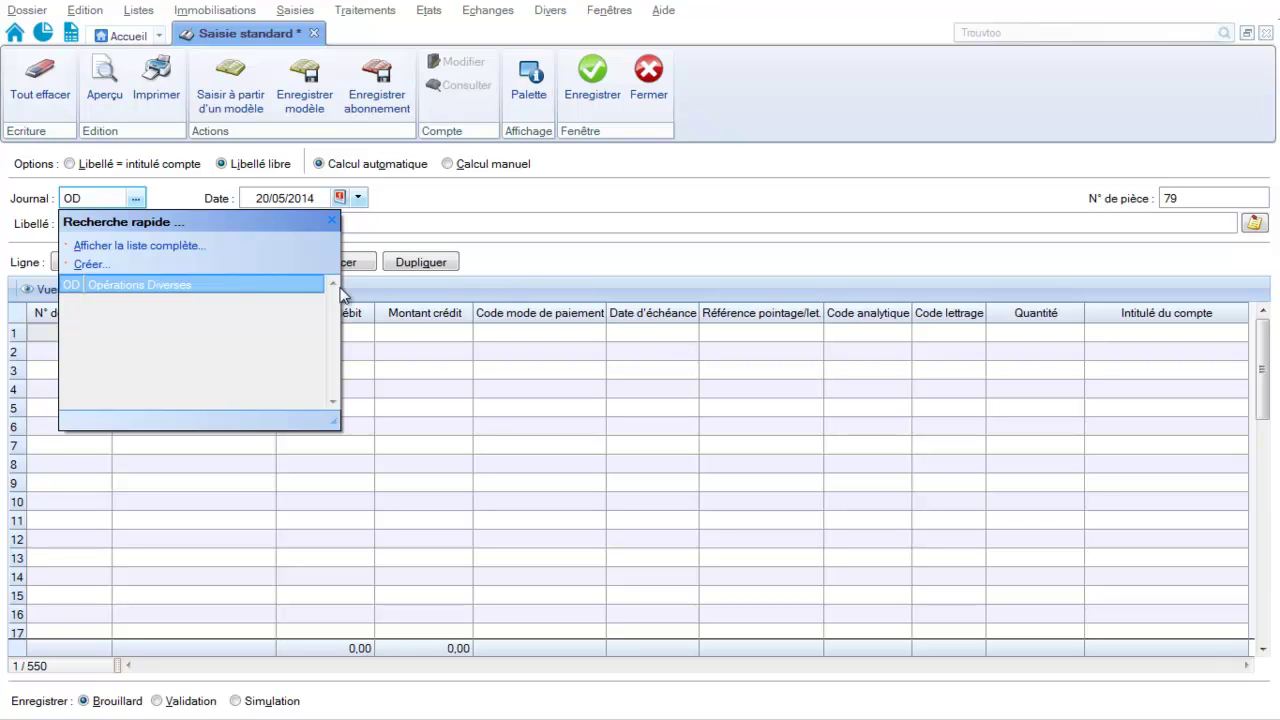
pyautogui.click(195, 286)
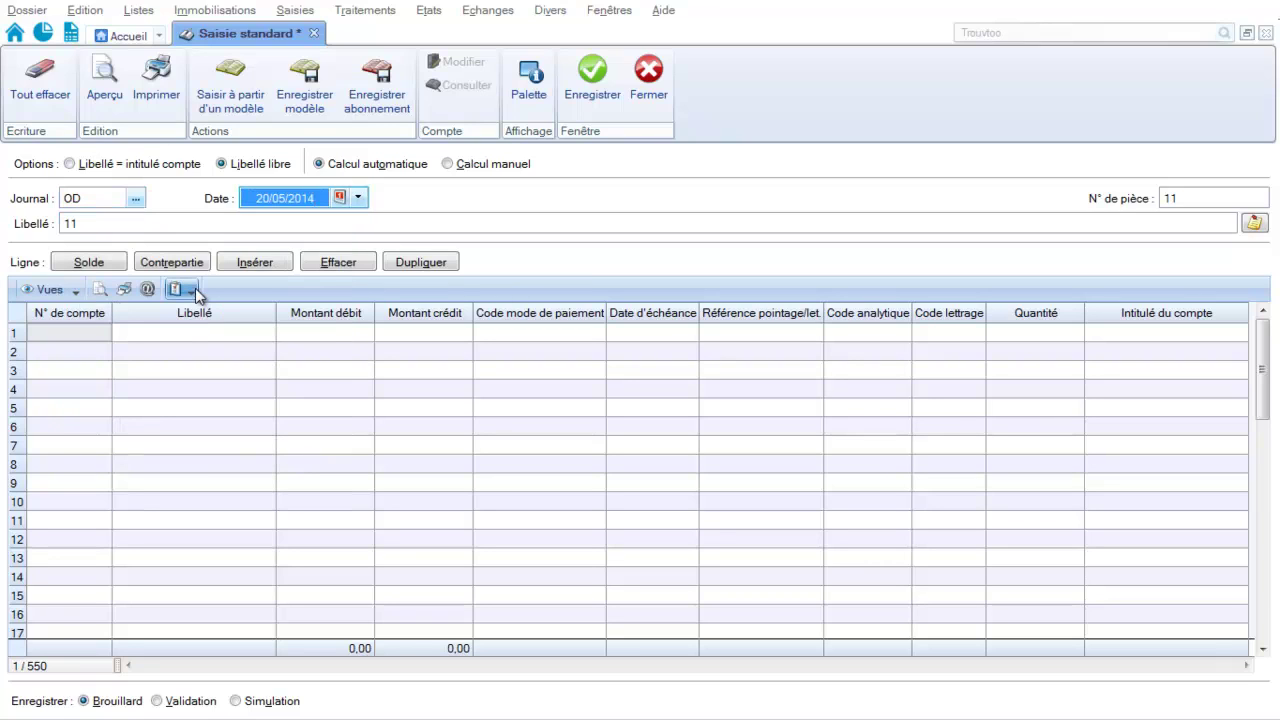
pyautogui.press('Tab')
pyautogui.press('Tab')
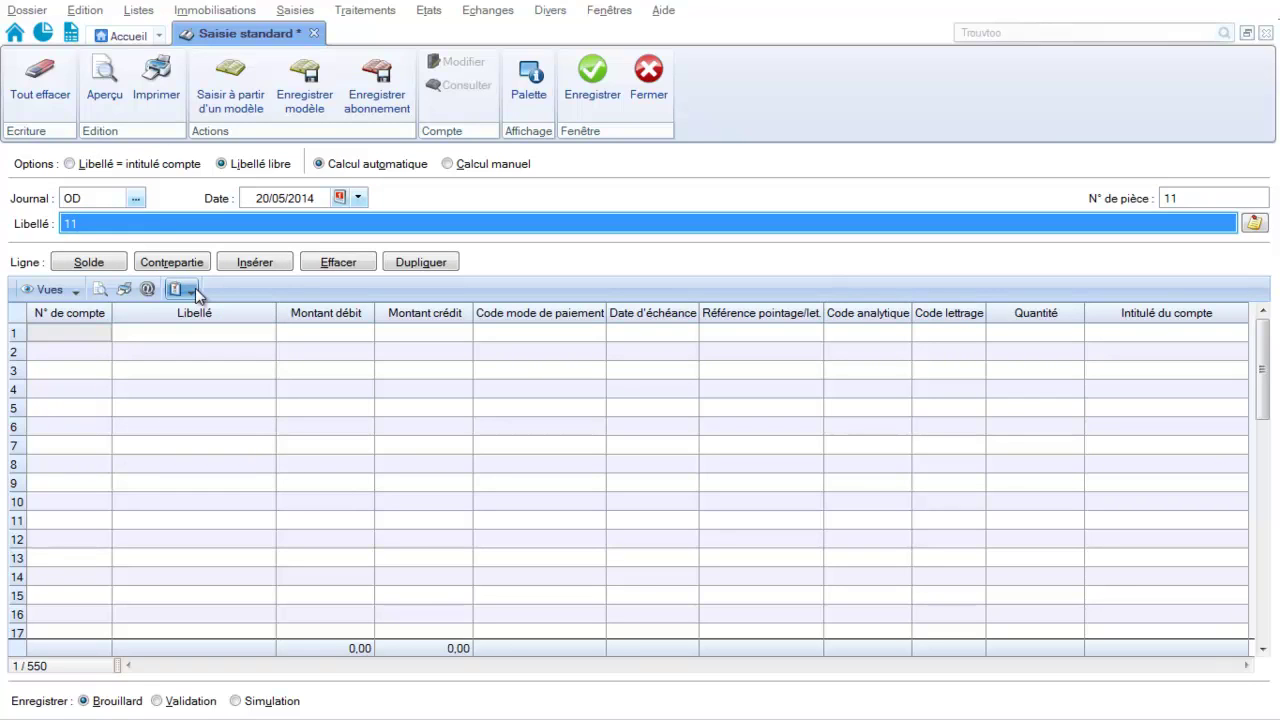
pyautogui.write('rs')
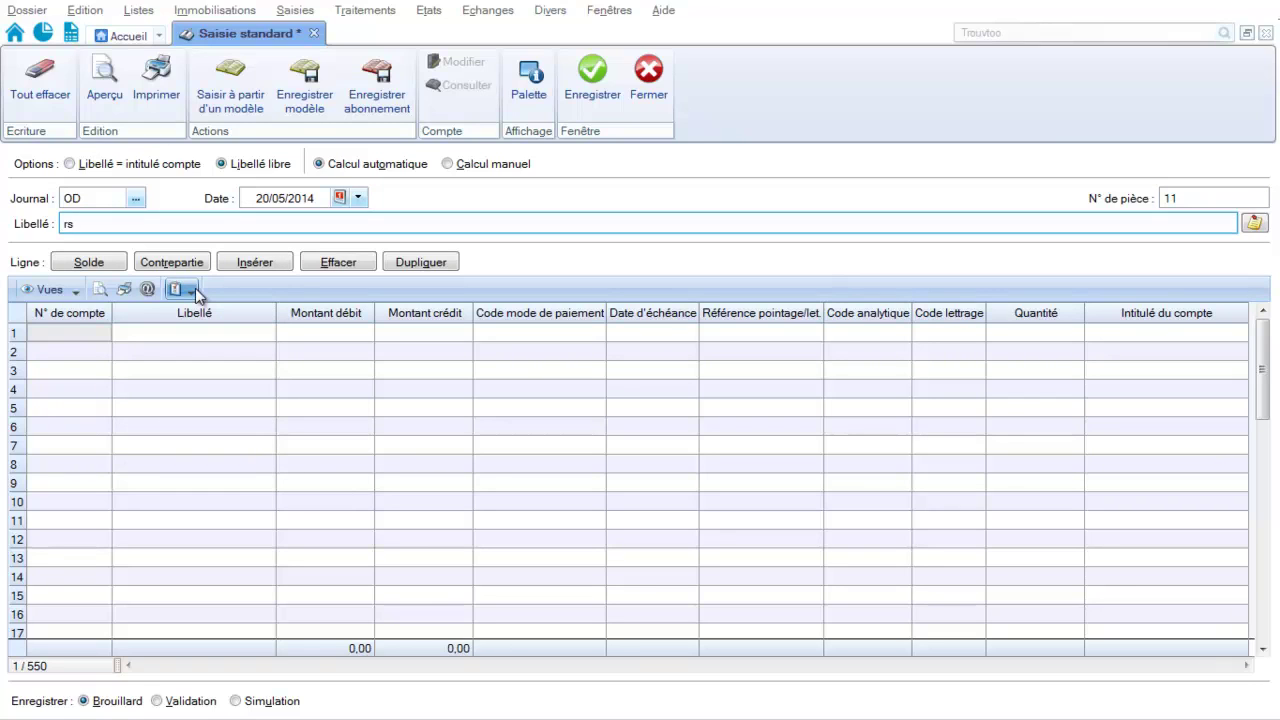
pyautogui.press('BackSpace')
pyautogui.press('BackSpace')
pyautogui.write('RSI 1 trimestre 2014')
pyautogui.press('Tab')
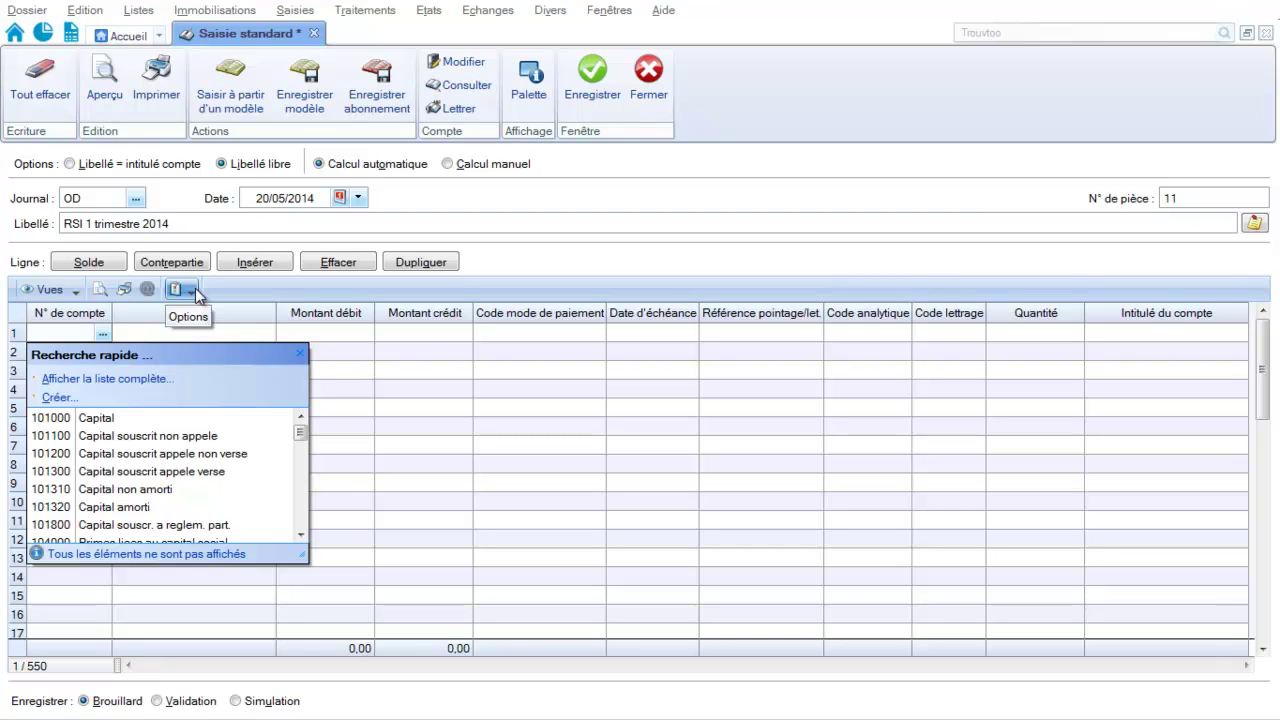
# Fill the first line with account 646300 (URSSAF - allocations familiale) and a debit of 500,00.
pyautogui.write('646300')
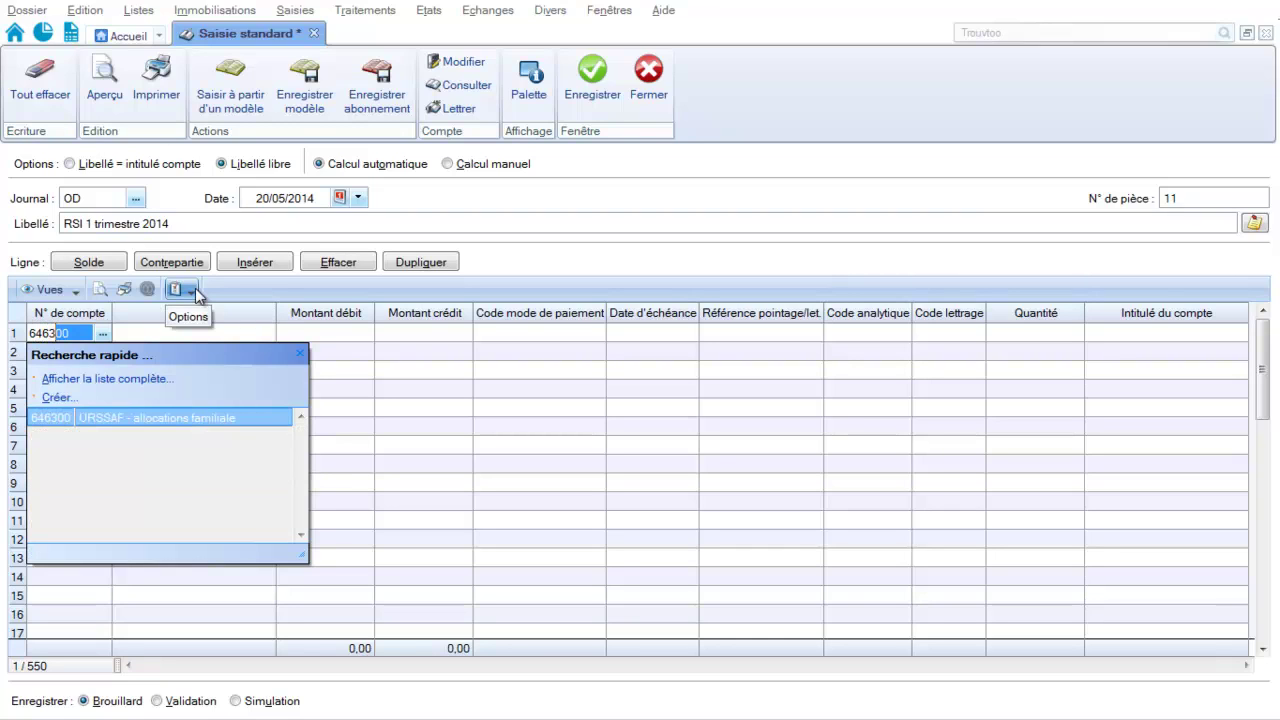
pyautogui.click(209, 417)
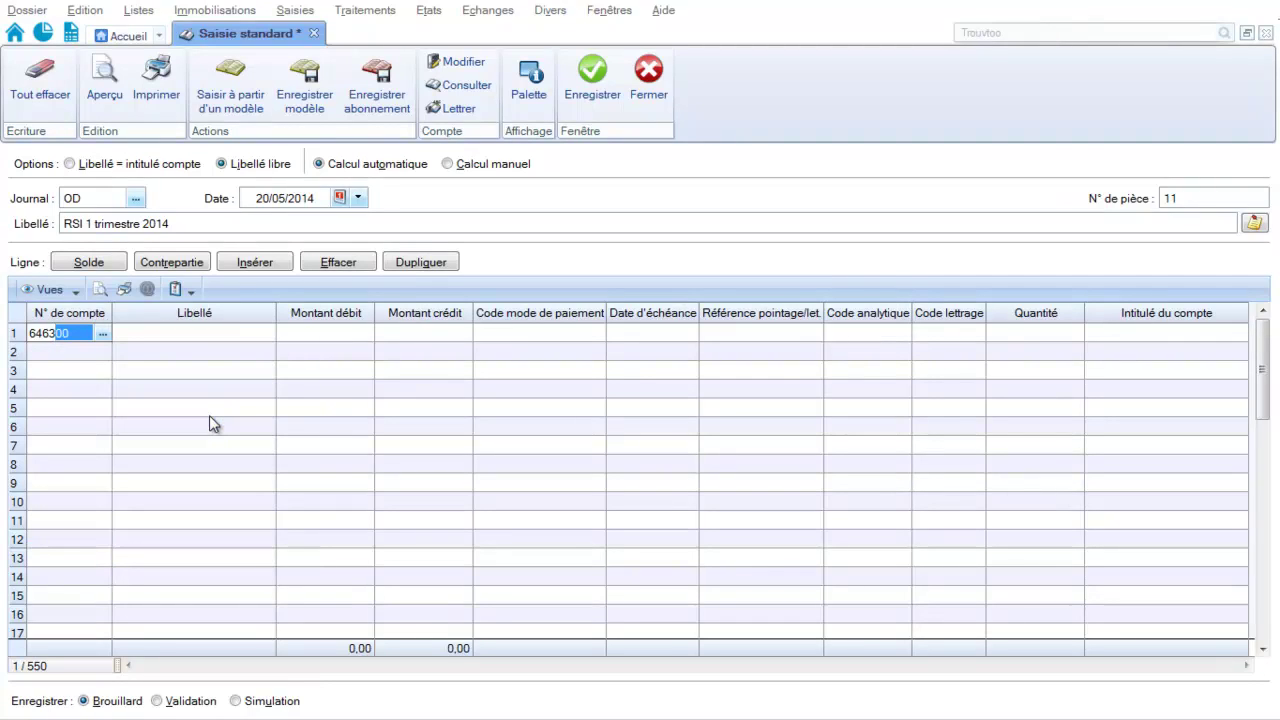
pyautogui.press('Tab')
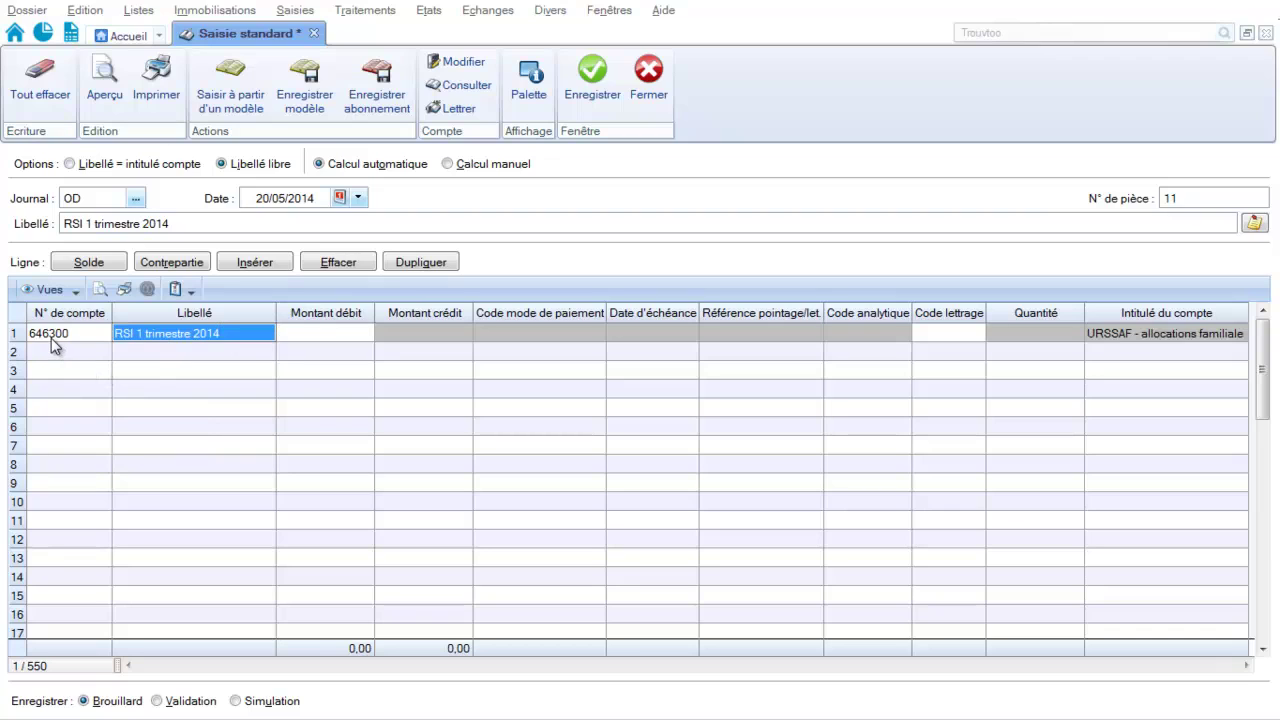
pyautogui.click(329, 336)
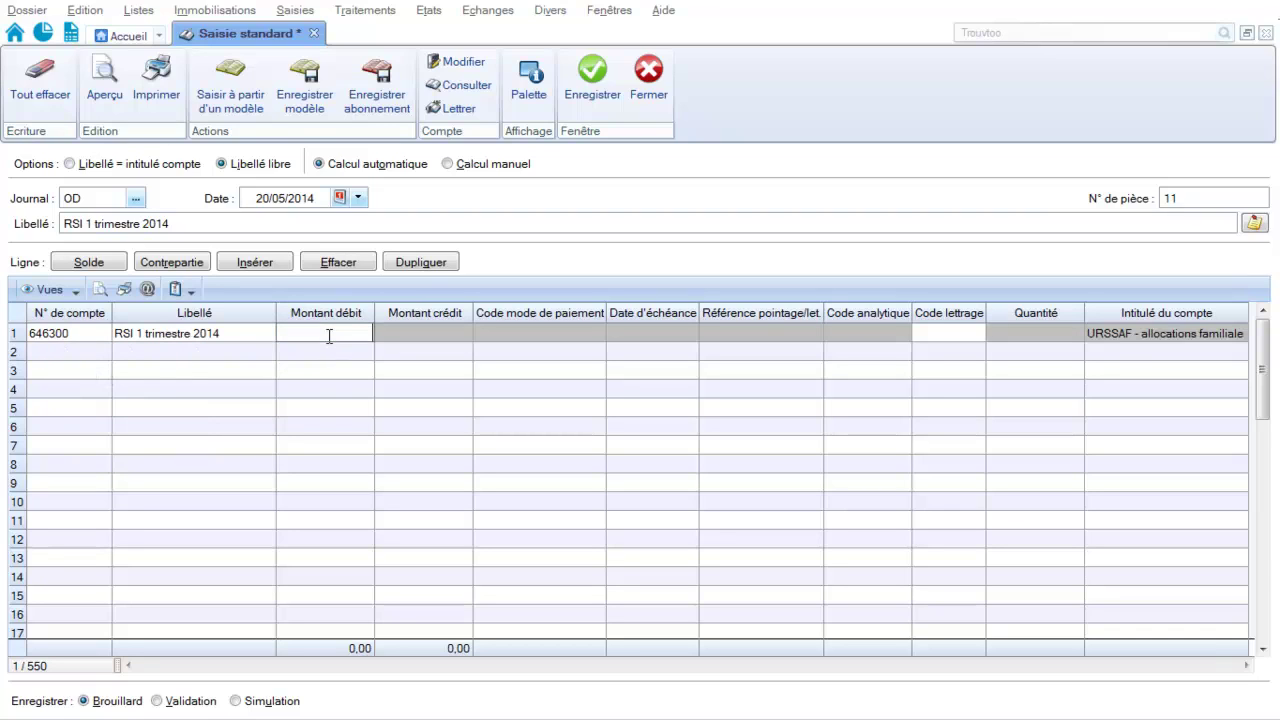
pyautogui.write('500')
pyautogui.press('Return')
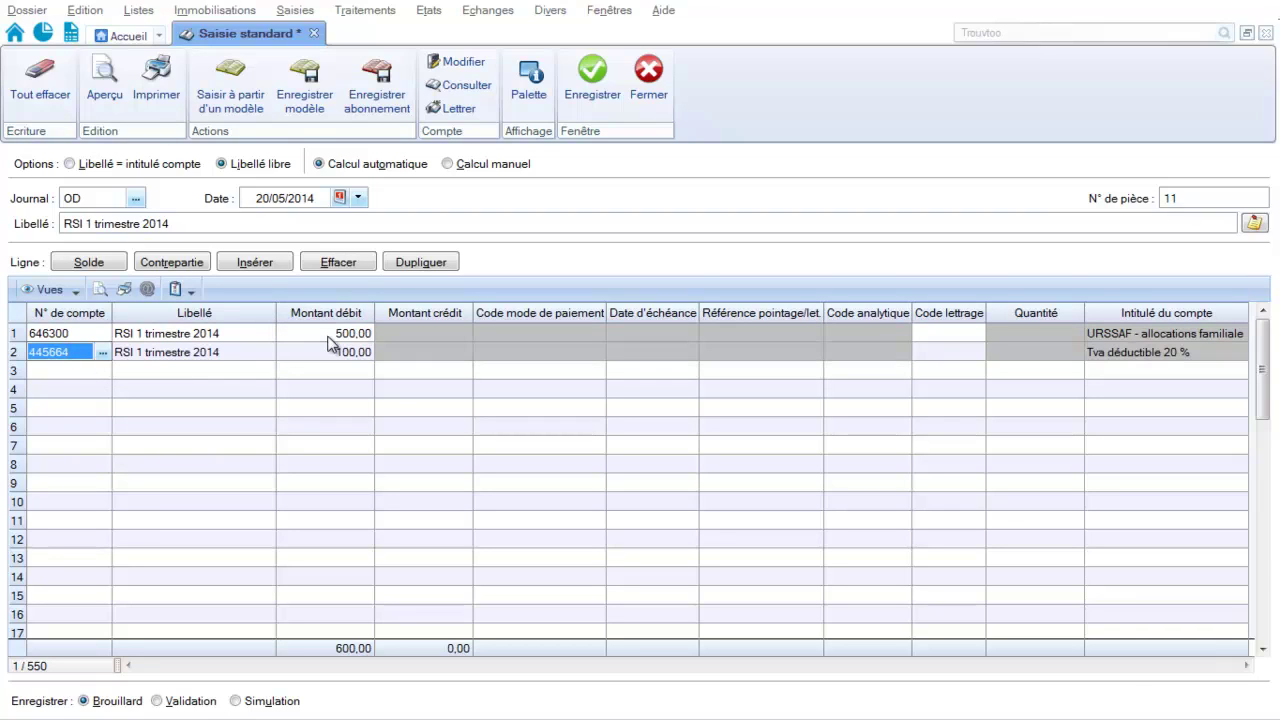
# Replace the second line's automatic VAT account with 646100 (Maladie), keeping the proposed debit.
pyautogui.write('646100')
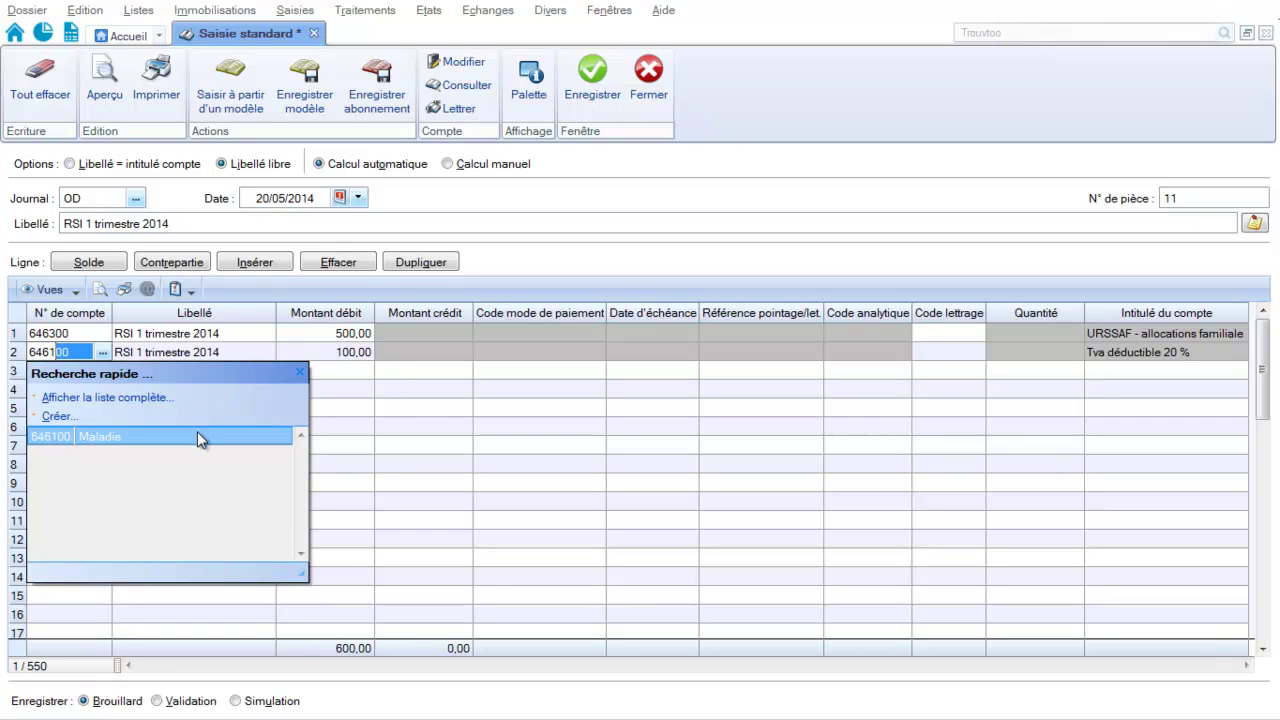
pyautogui.click(192, 436)
pyautogui.press('Return')
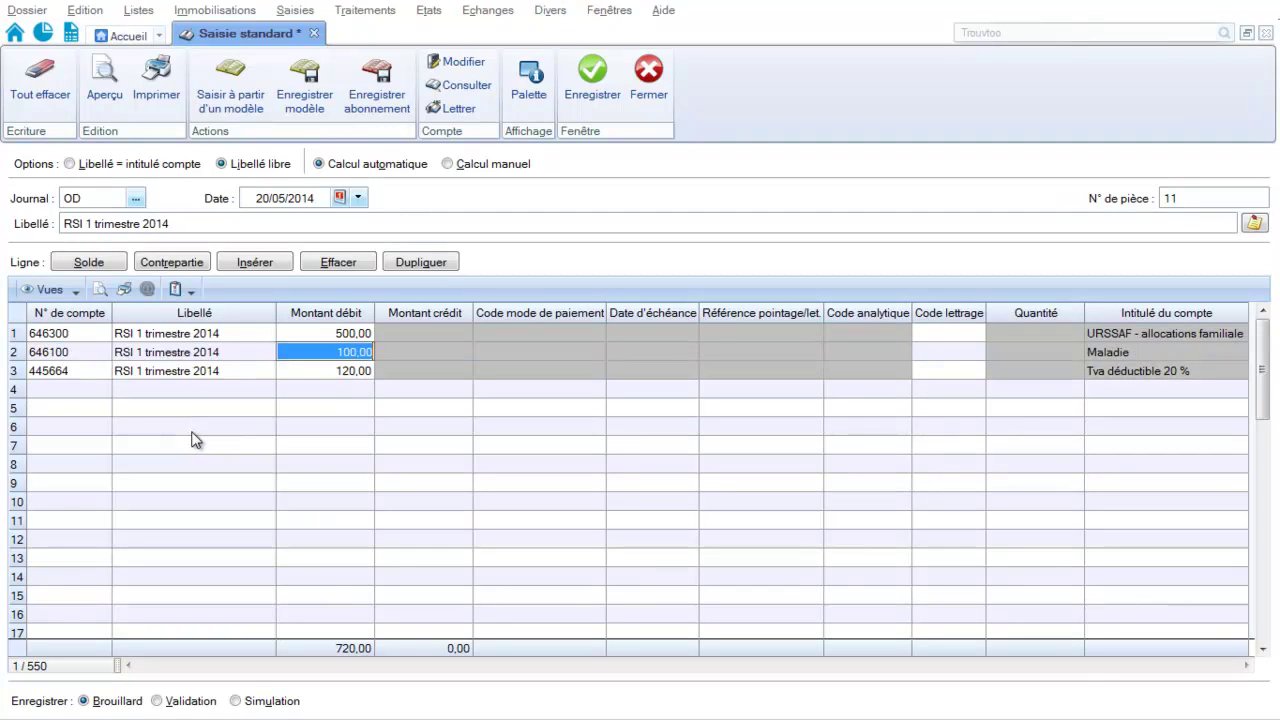
# Replace the third line's VAT account with 646200 (Vieillesse), keeping the proposed debit.
pyautogui.click(78, 370)
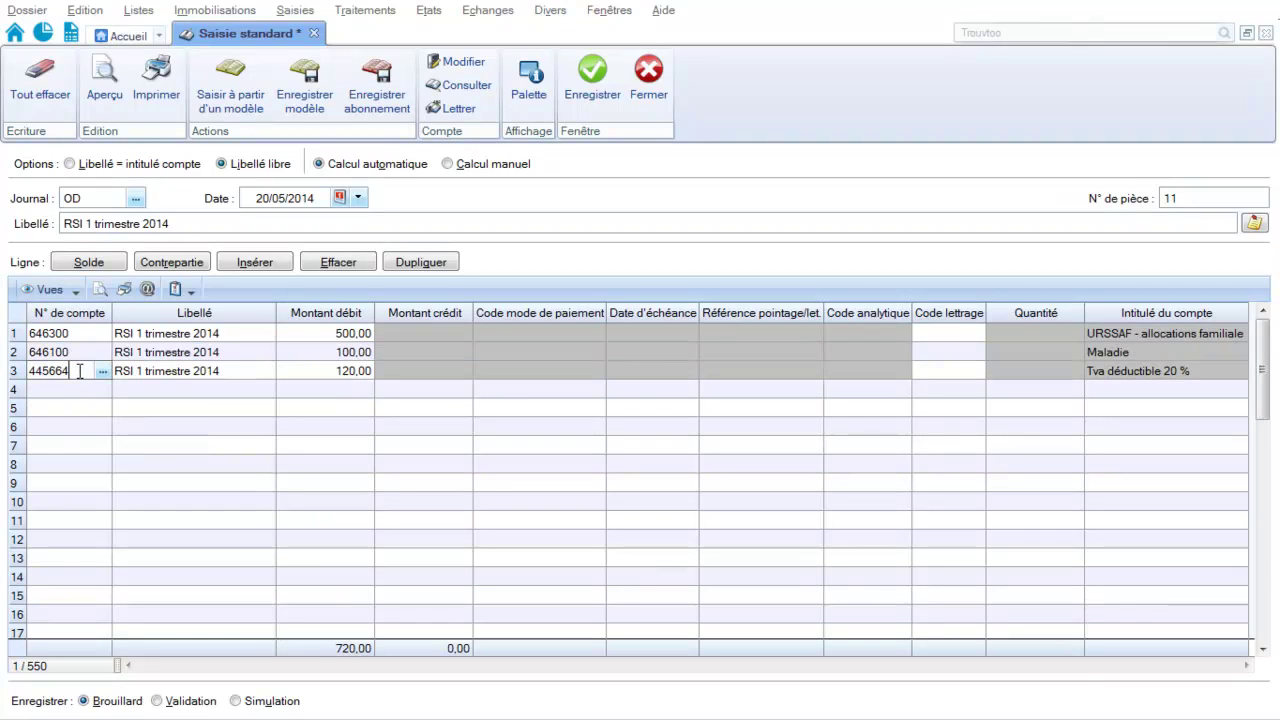
pyautogui.doubleClick(79, 371)
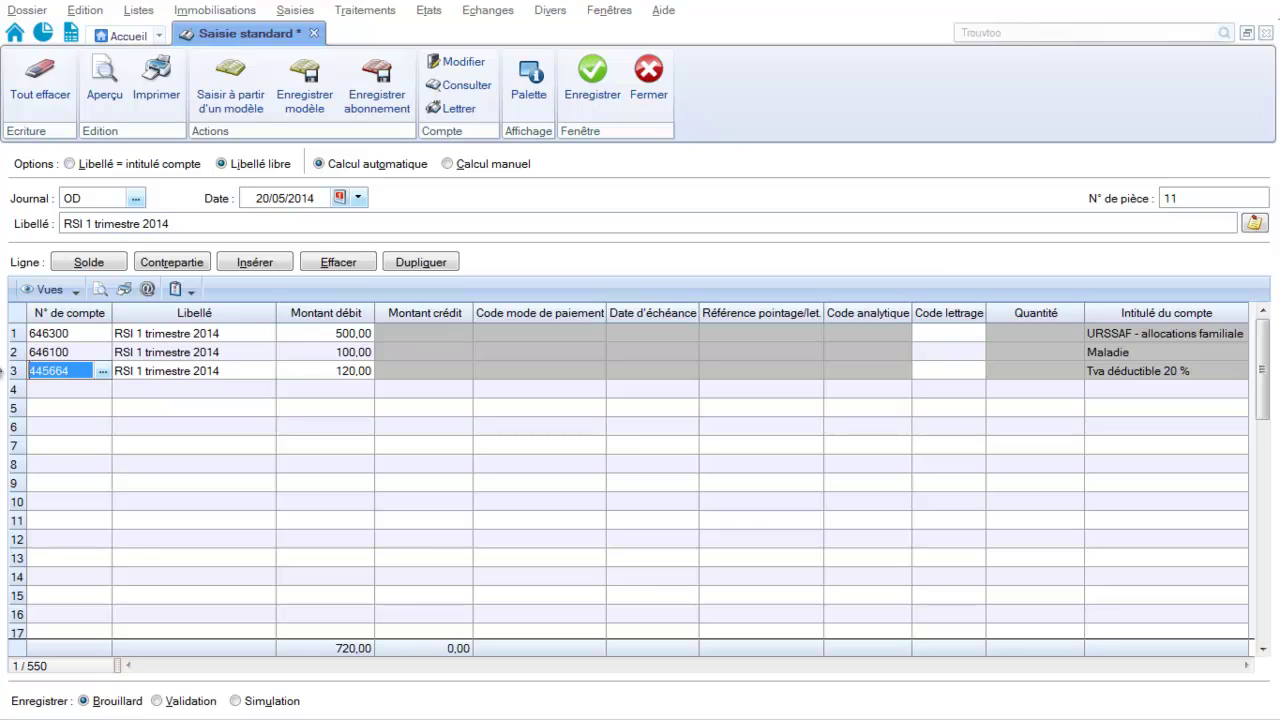
pyautogui.write('646')
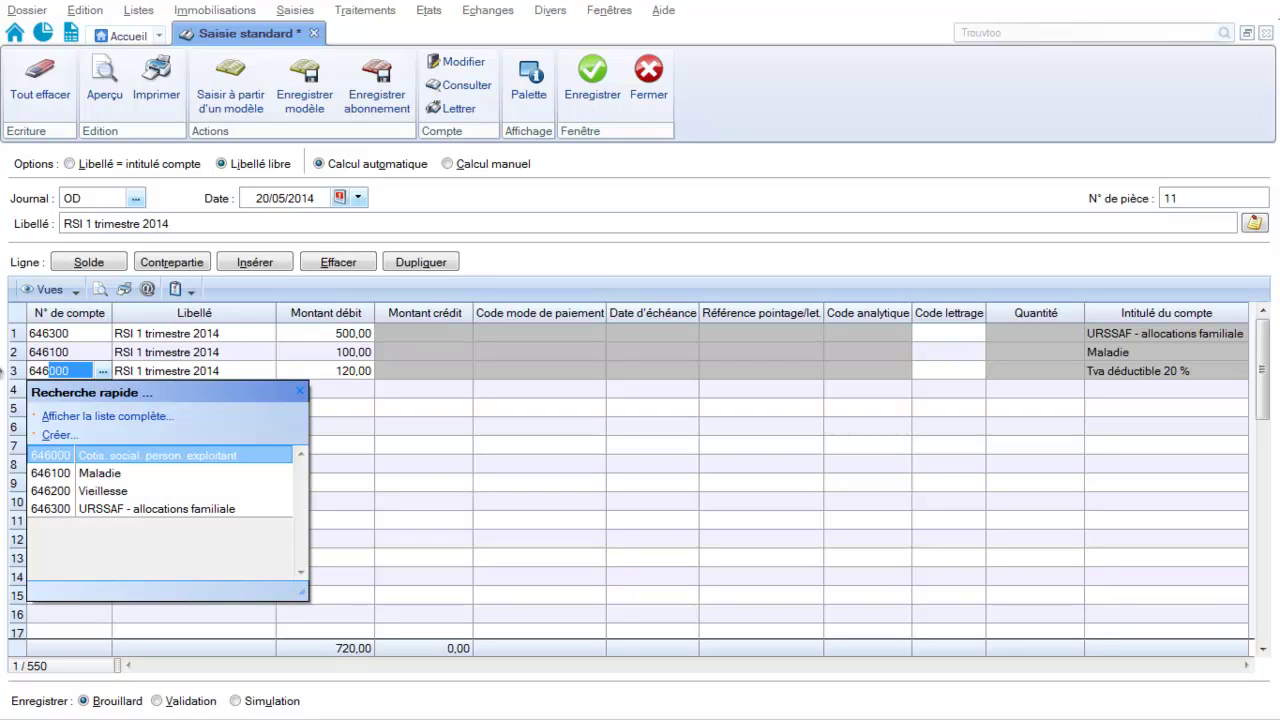
pyautogui.write('20')
pyautogui.press('Return')
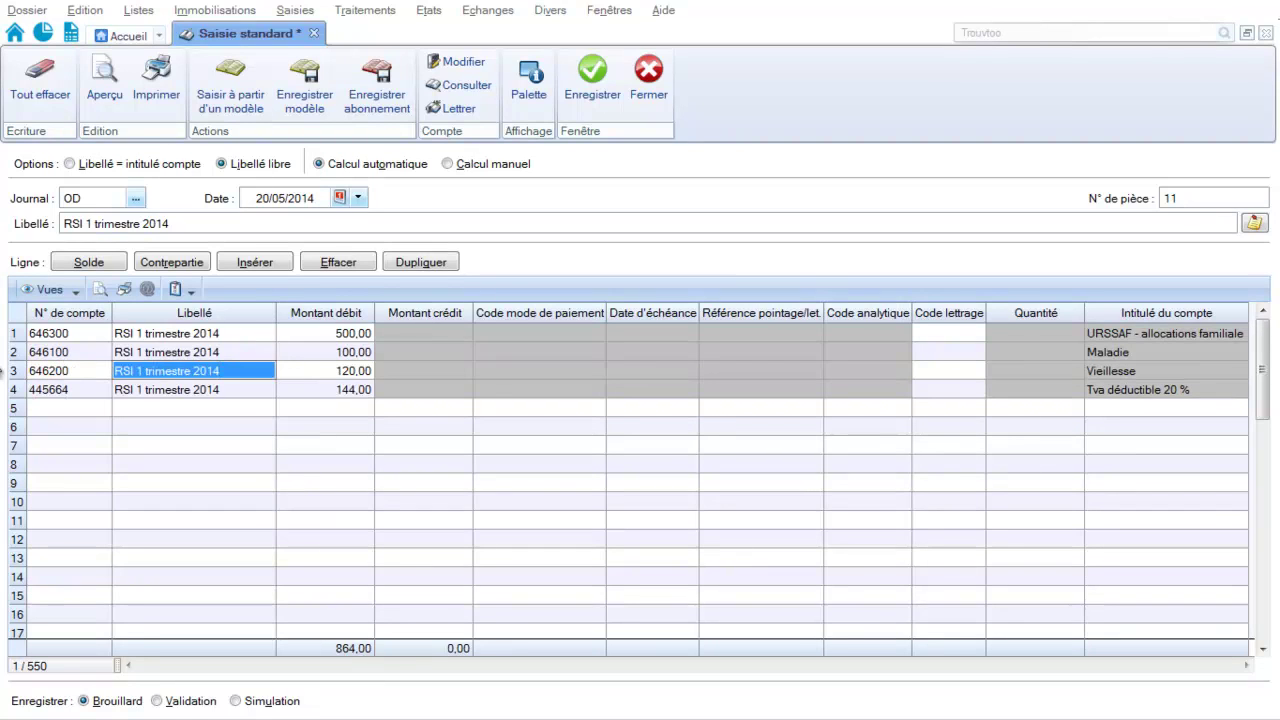
pyautogui.press('Return')
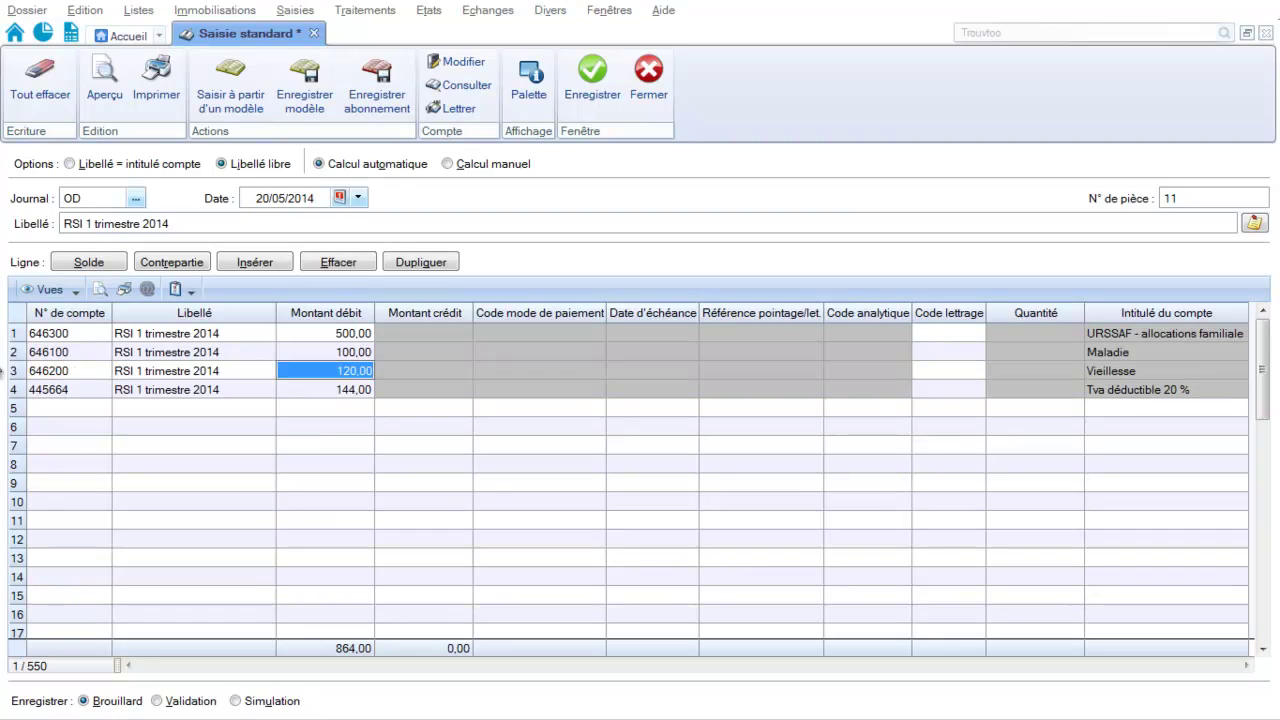
# Replace the fourth line's automatic VAT account with 637810 (CSG Déductible) and set its debit to 50,00.
pyautogui.click(76, 390)
pyautogui.moveTo(77, 390); pyautogui.dragTo(4, 390)
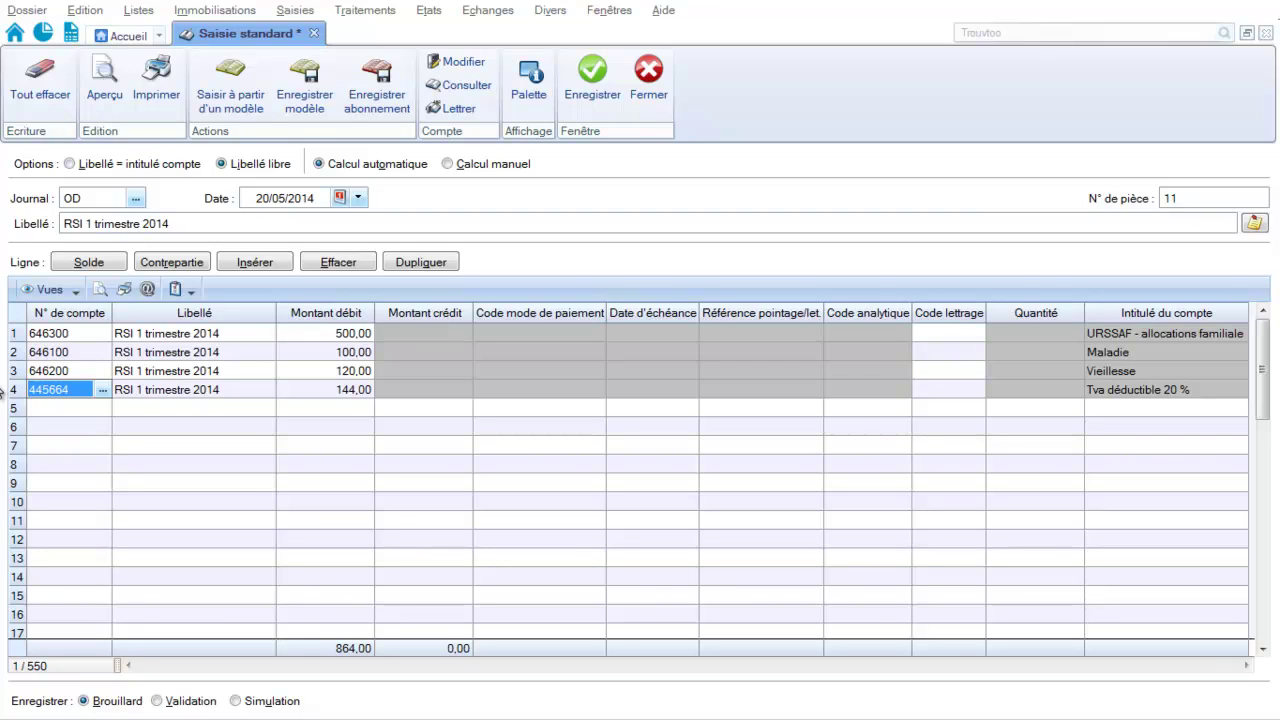
pyautogui.write('637')
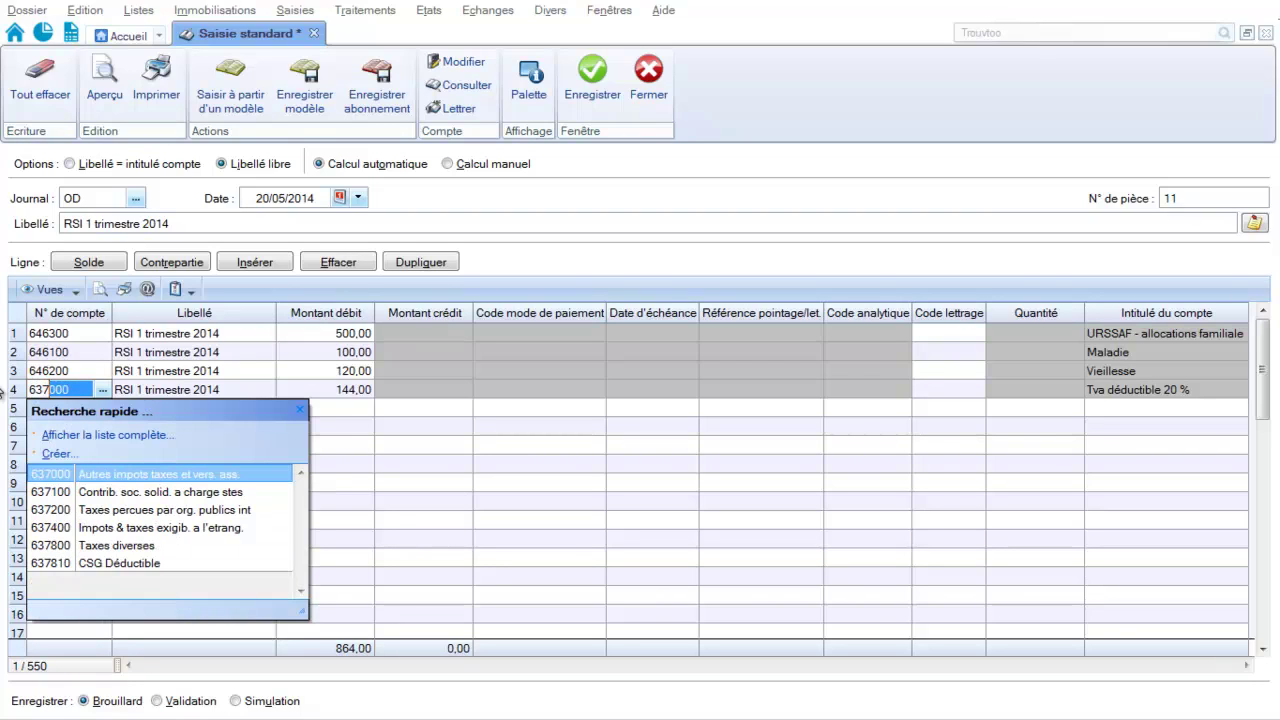
pyautogui.write('81')
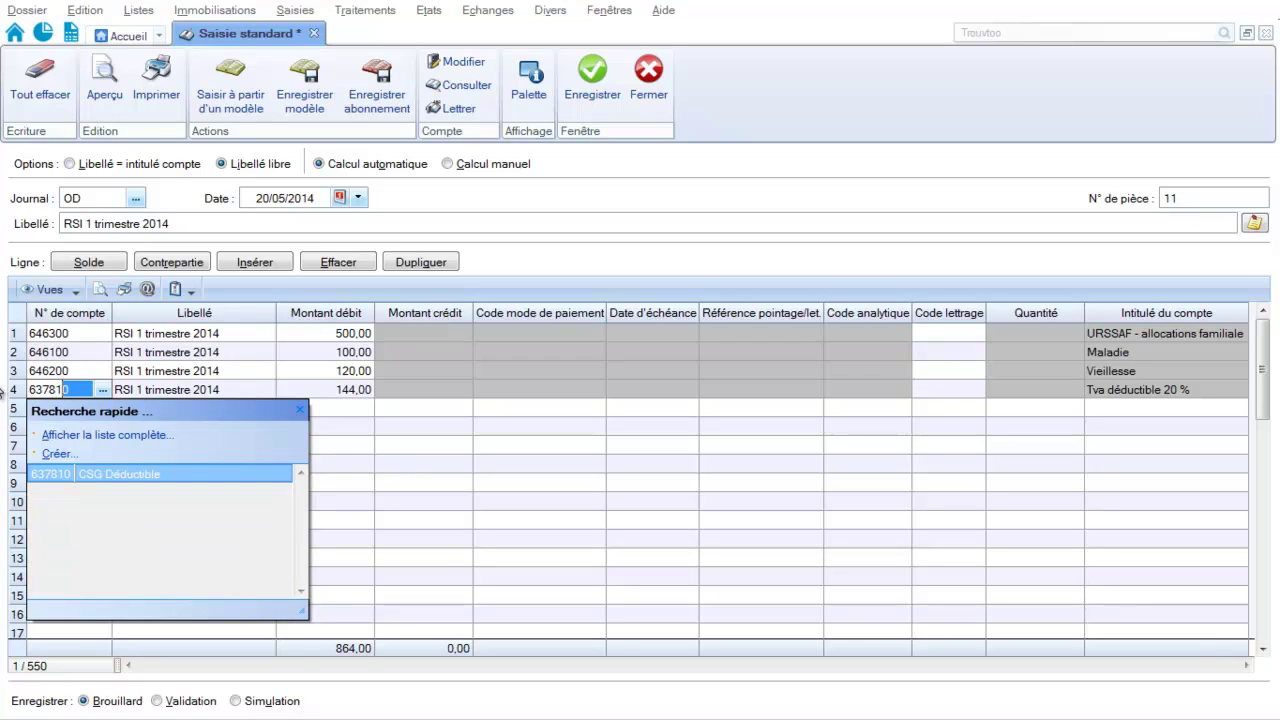
pyautogui.click(179, 473)
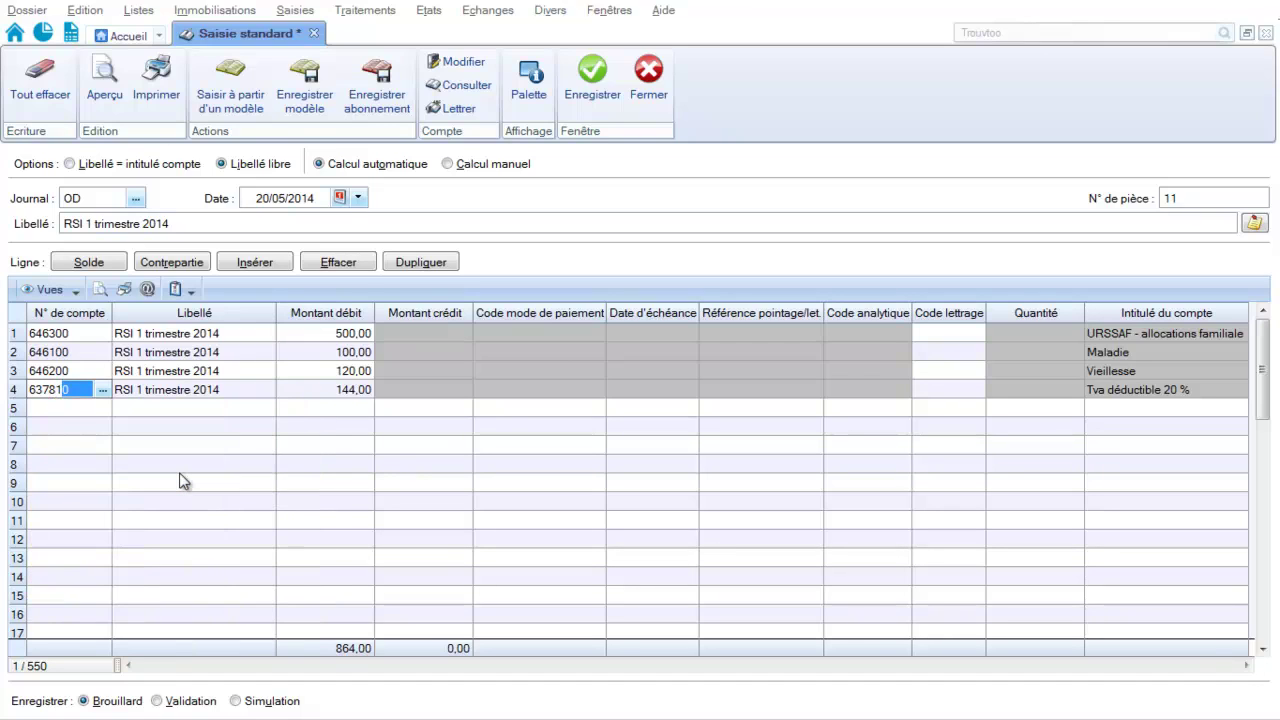
pyautogui.press('Return')
pyautogui.write('50')
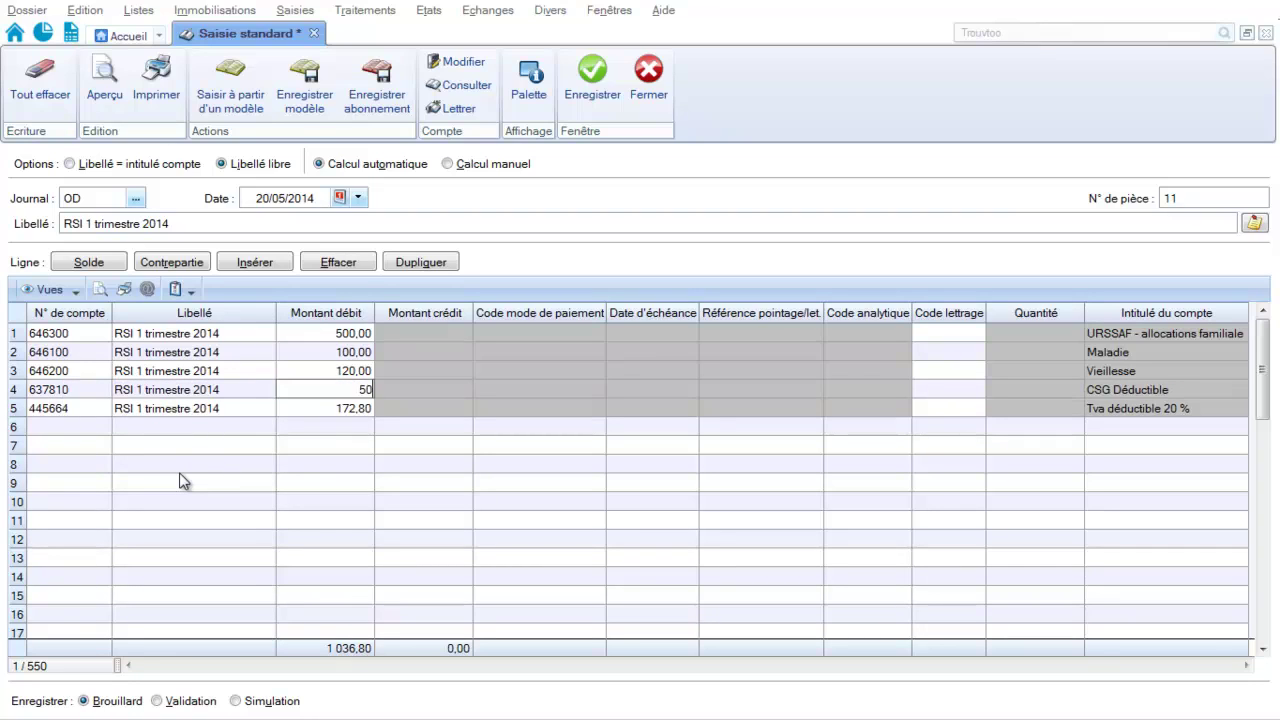
pyautogui.press('Return')
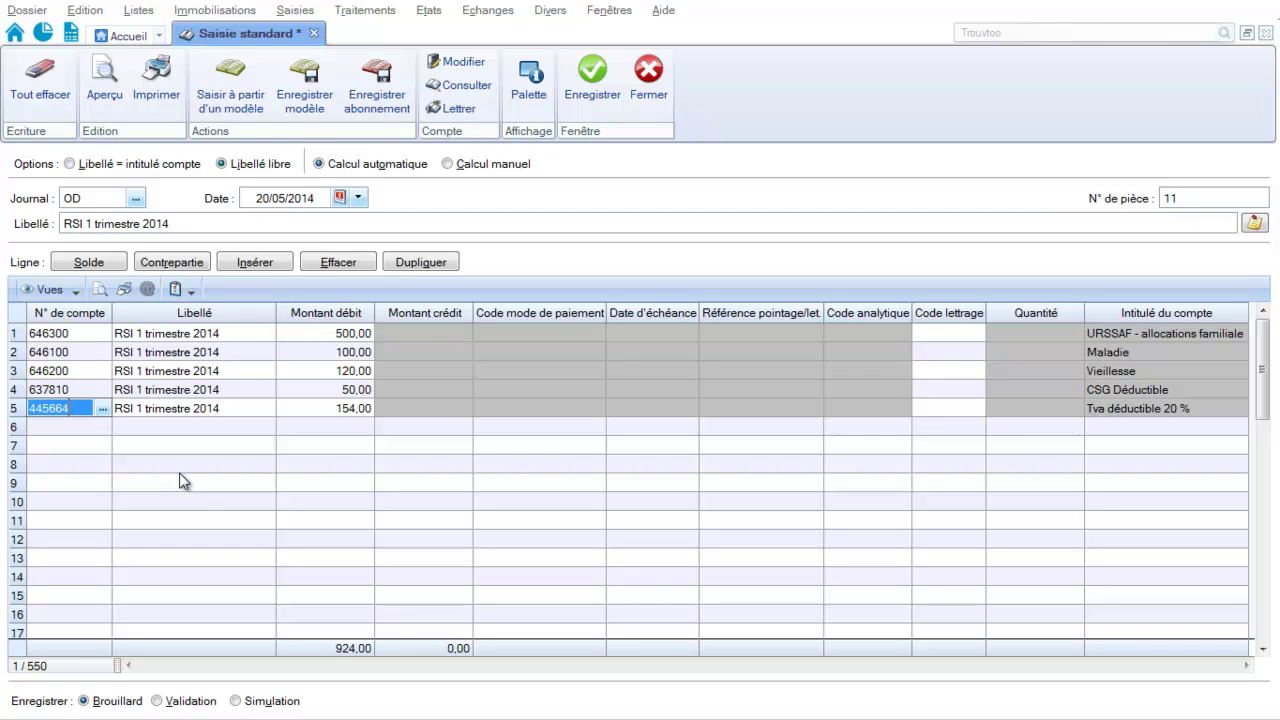
# Replace the fifth line's VAT account with 108000 (Compte de l'exploitant) and set its debit to 30,00.
pyautogui.write('10')
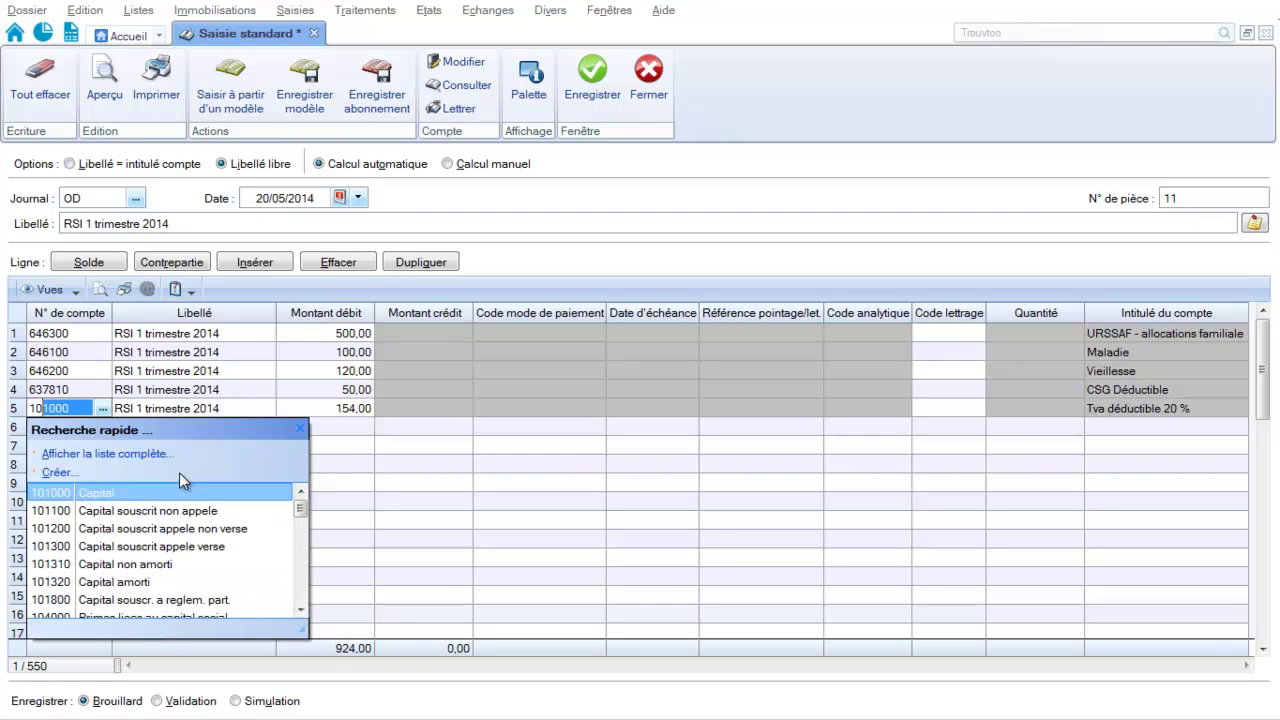
pyautogui.write('8')
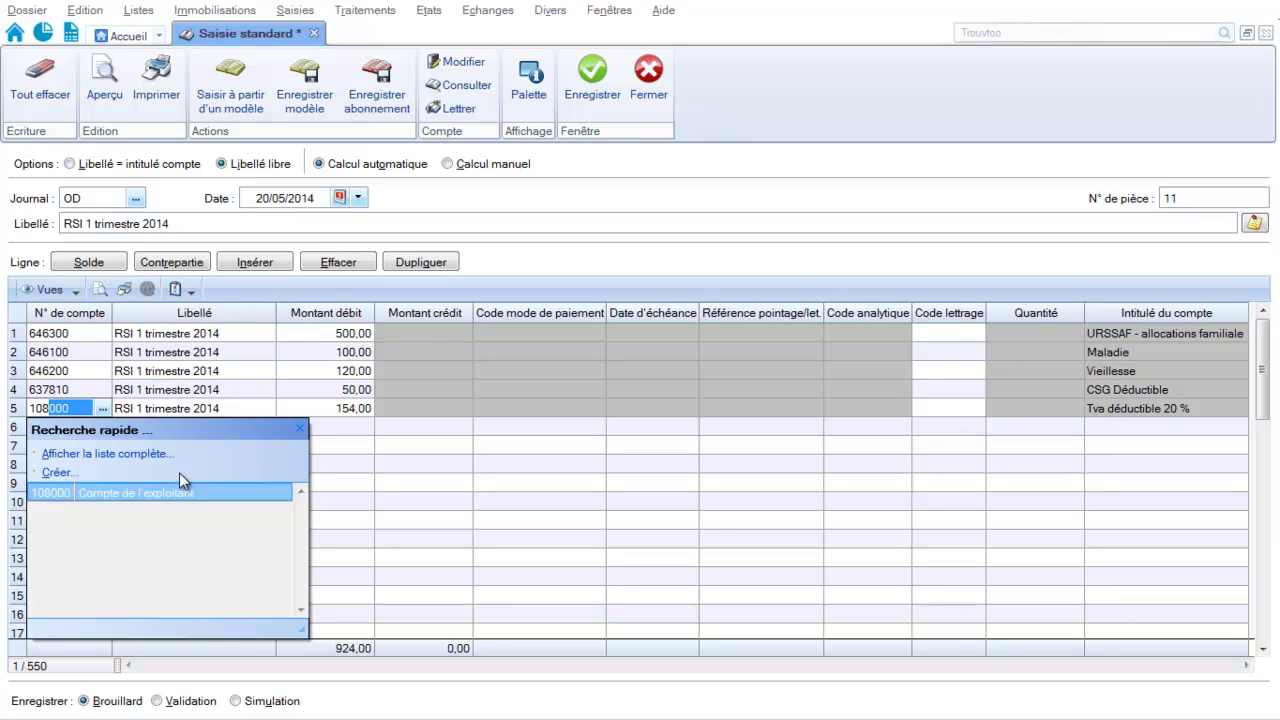
pyautogui.press('Return')
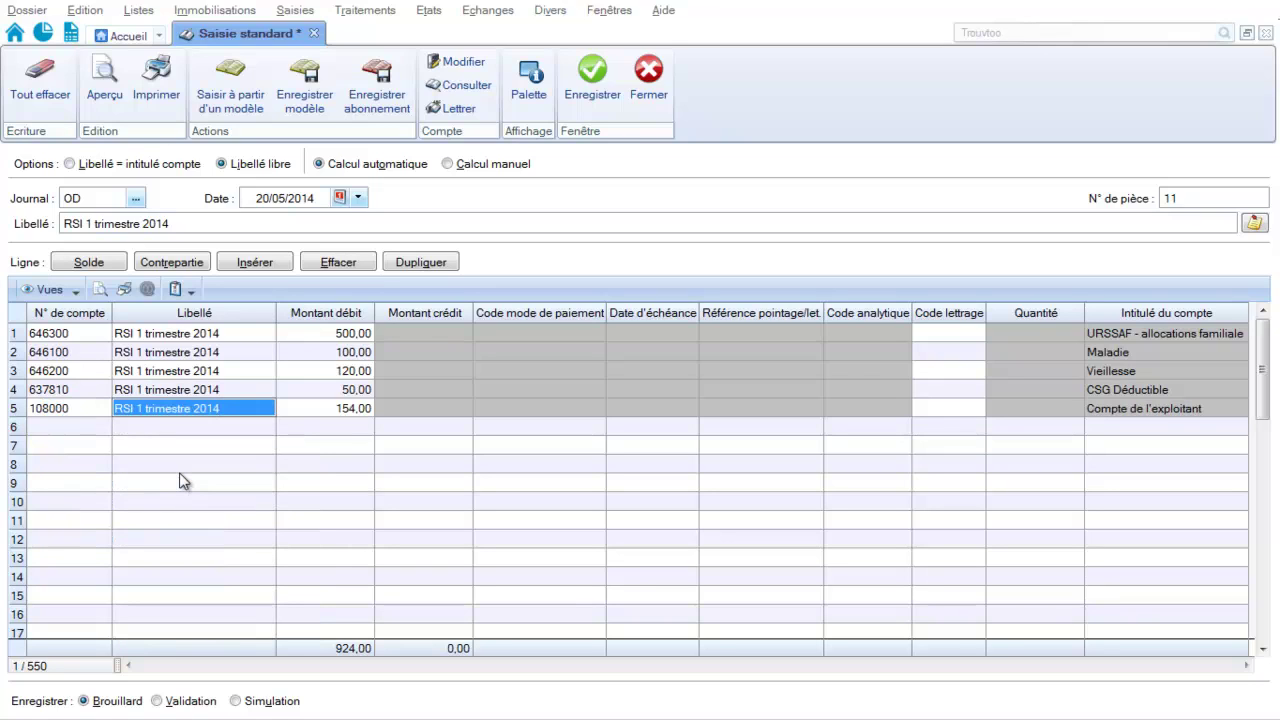
pyautogui.press('Return')
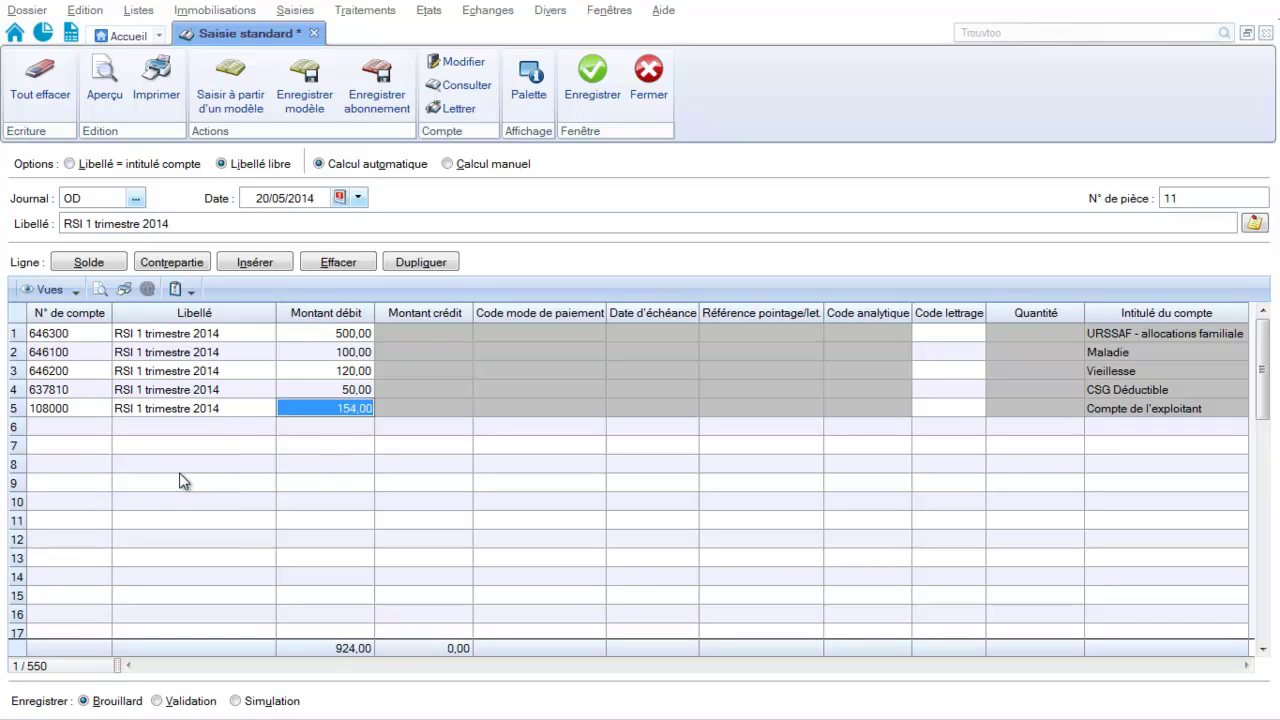
pyautogui.write('30')
pyautogui.press('Return')
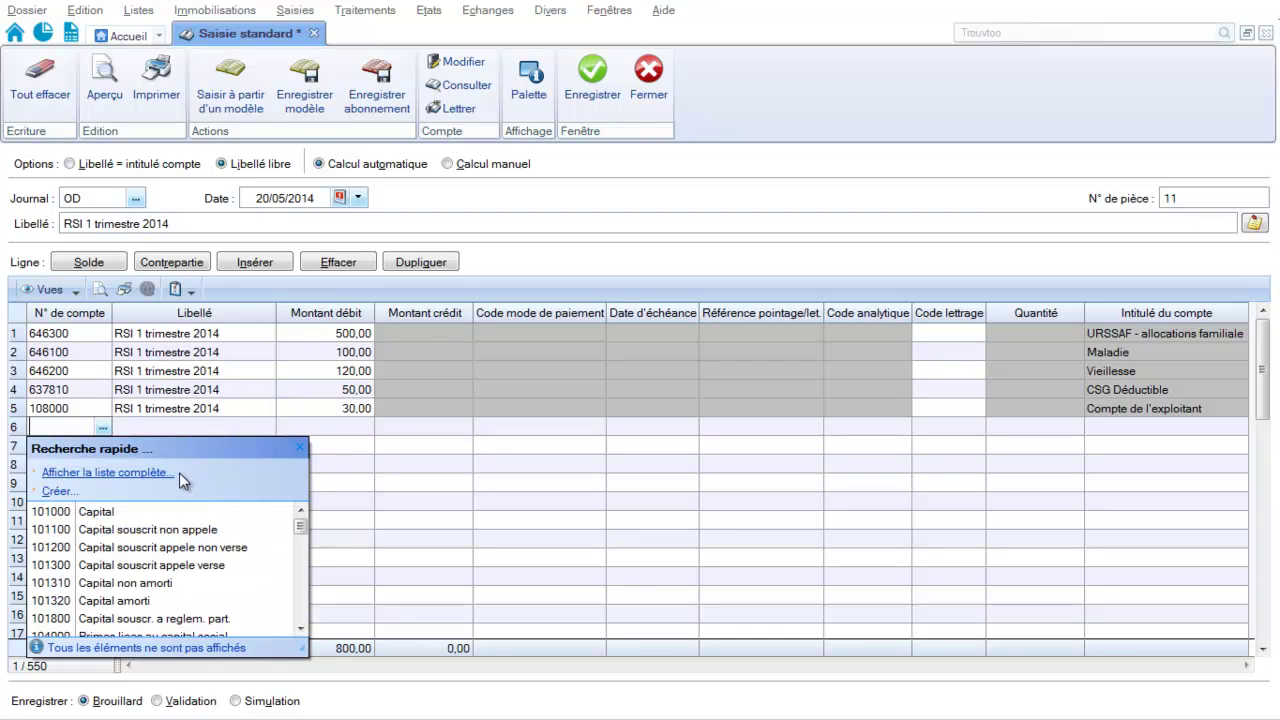
# Fill the sixth line with account 633300 (Part. employ. a form. prof. cont.) and a debit of 40,00.
pyautogui.write('633300')
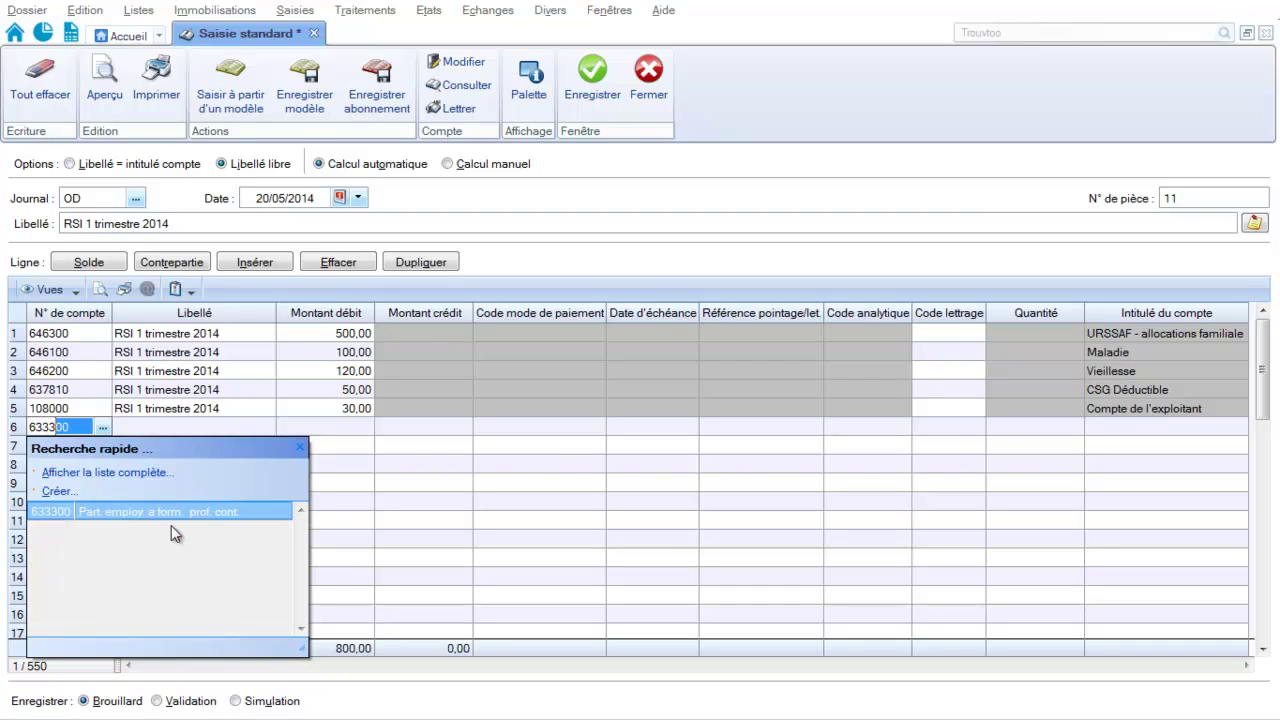
pyautogui.click(196, 504)
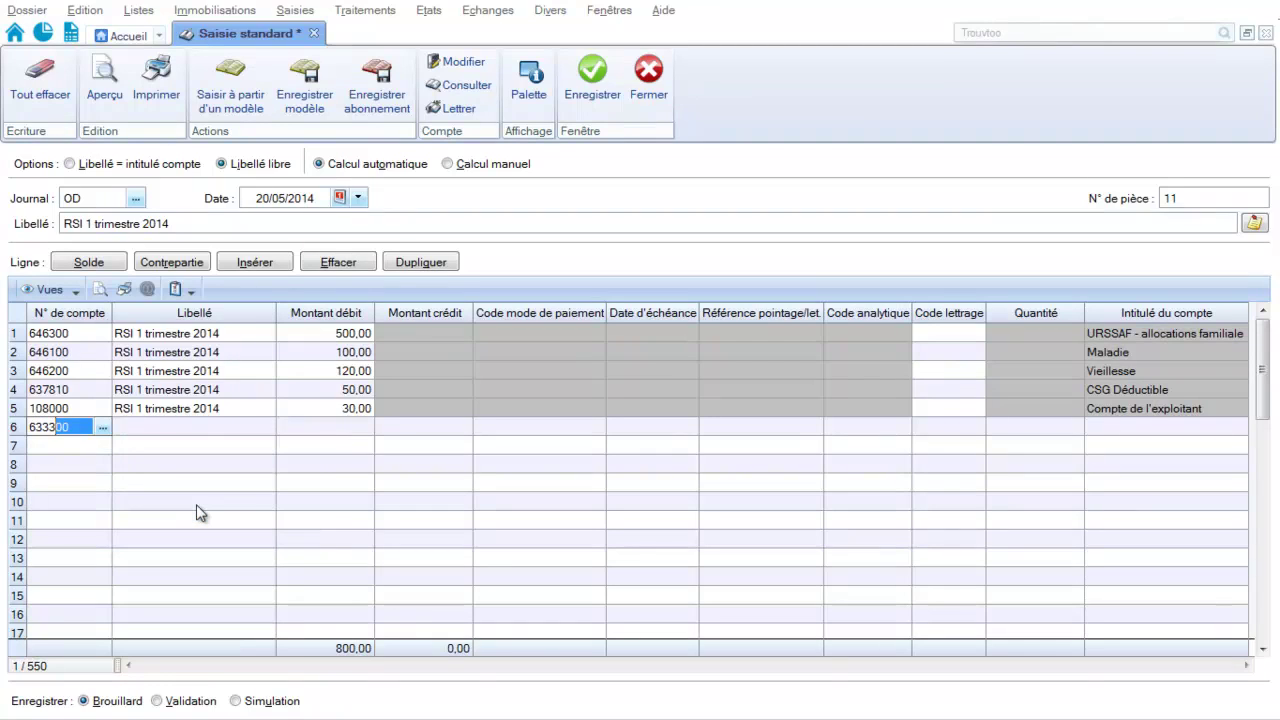
pyautogui.press('Return')
pyautogui.press('Return')
pyautogui.write('40')
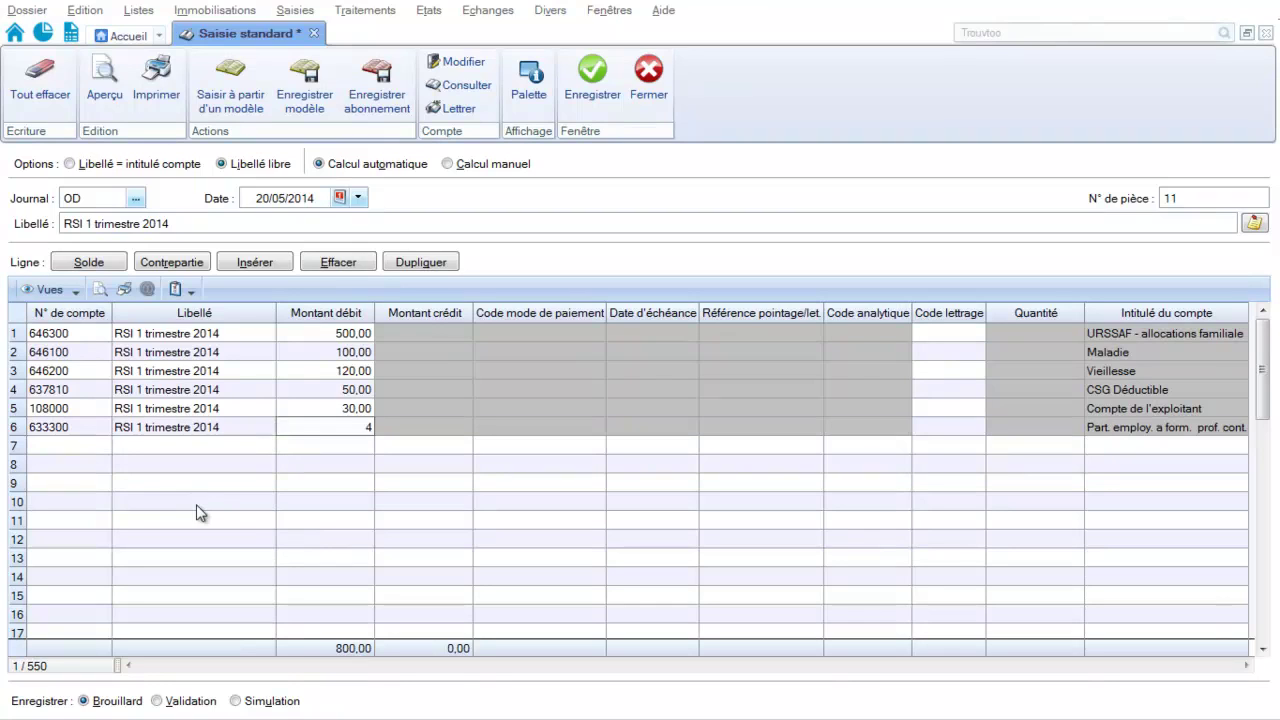
pyautogui.press('Return')
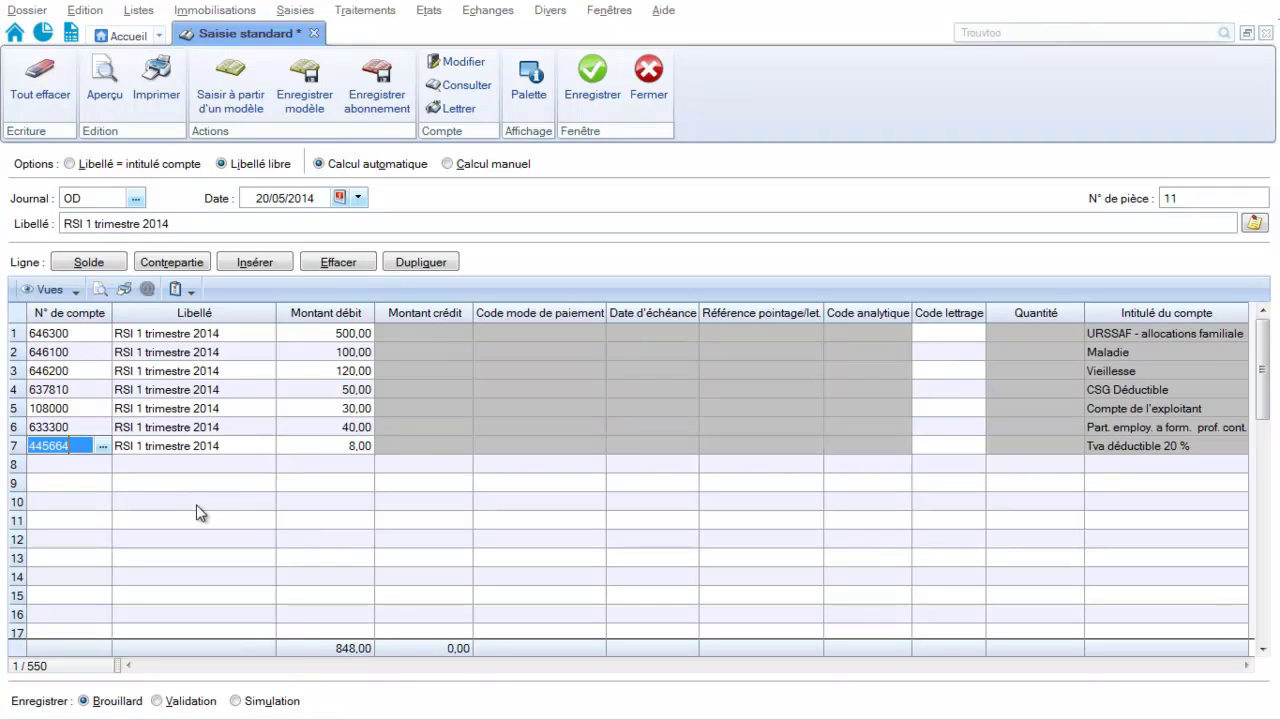
# Replace the seventh line's VAT account with 431000 (Sécurité sociale), clear its debit and enter a credit of 840,00.
pyautogui.press('BackSpace')
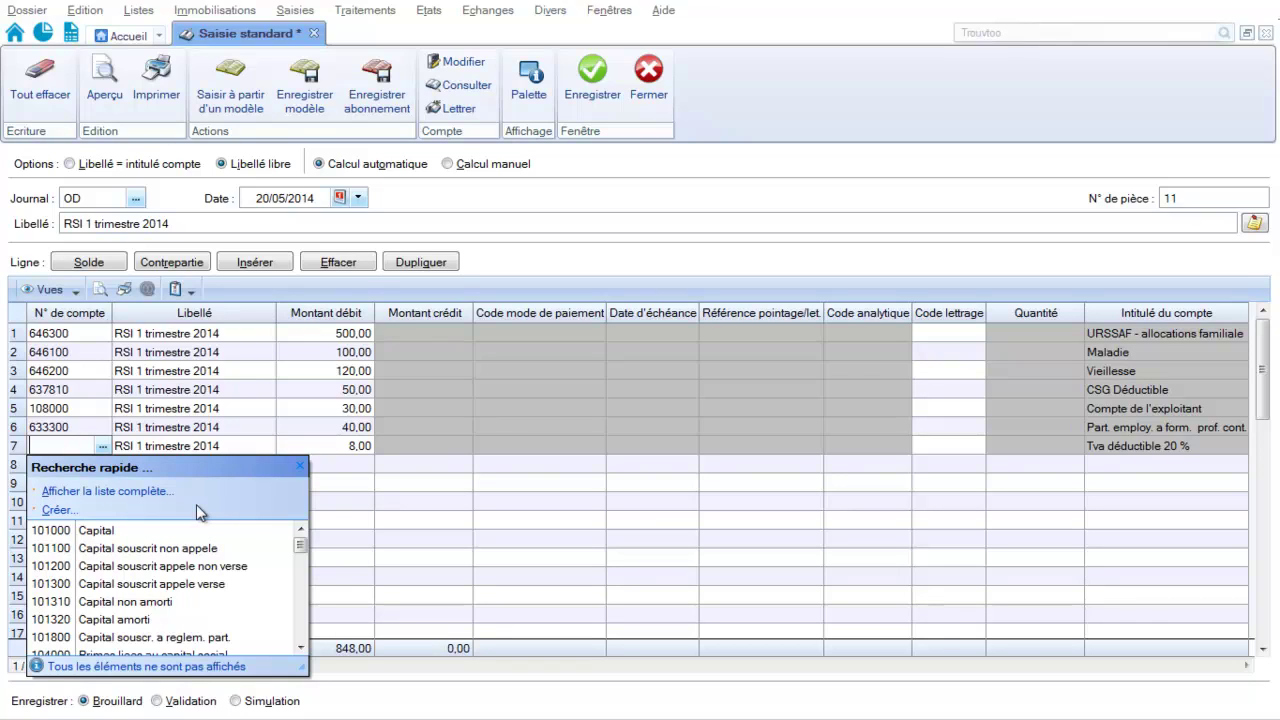
pyautogui.write('431')
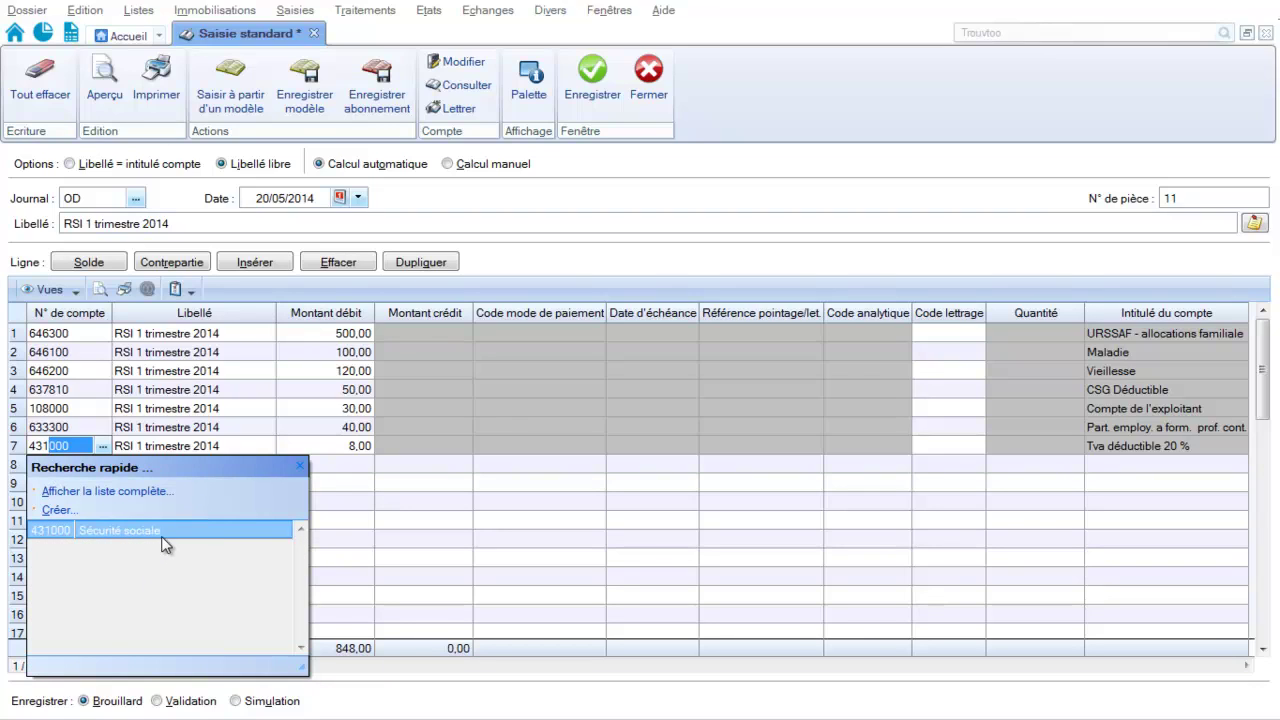
pyautogui.press('Escape')
pyautogui.press('Tab')
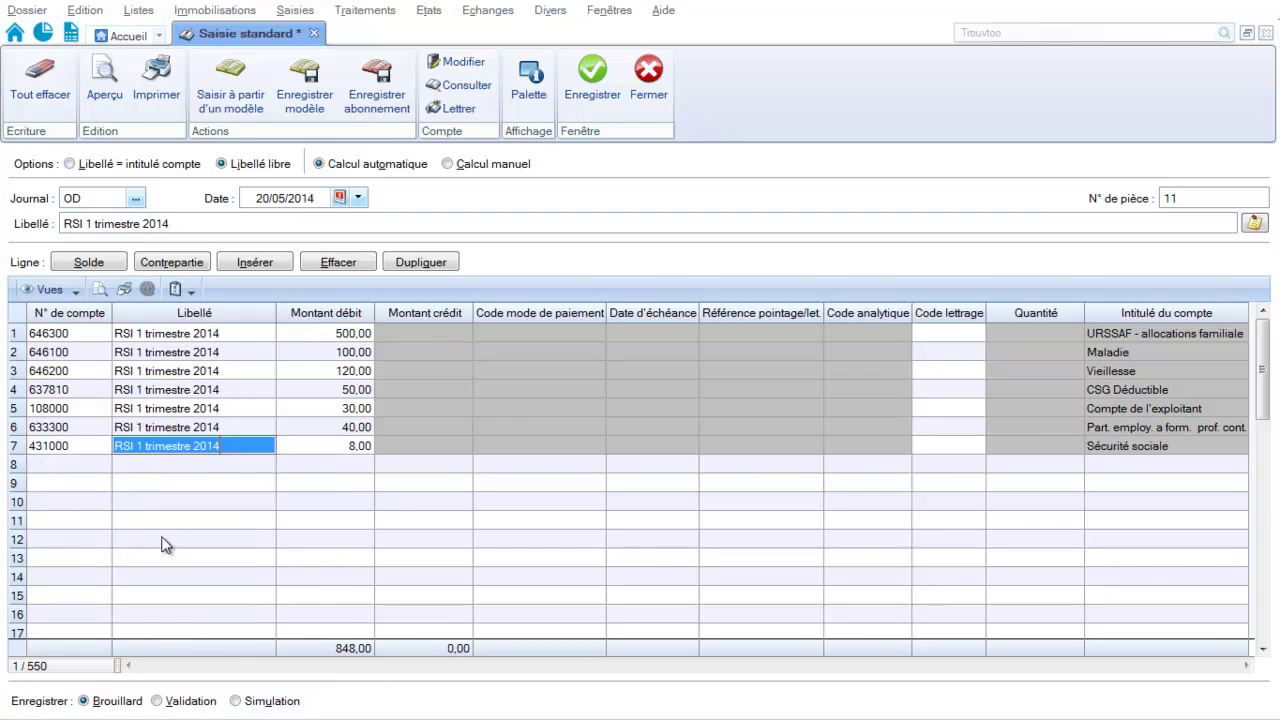
pyautogui.press('Tab')
pyautogui.press('BackSpace')
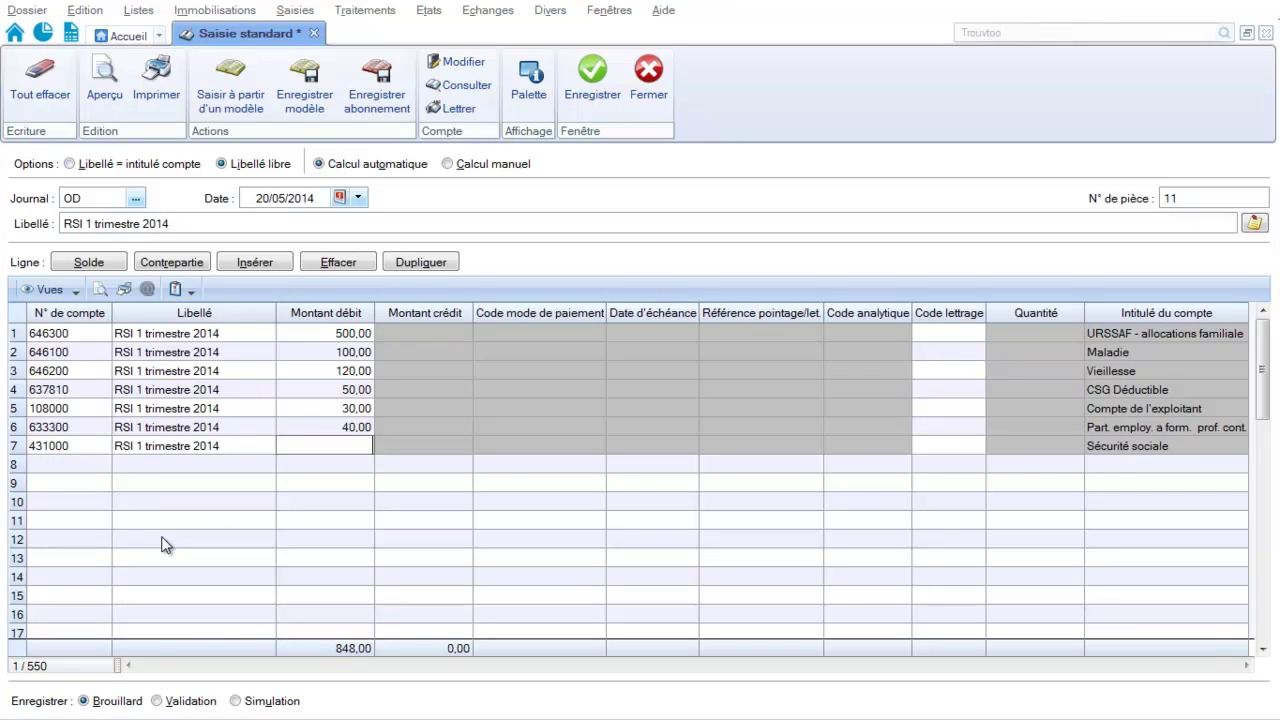
pyautogui.press('Tab')
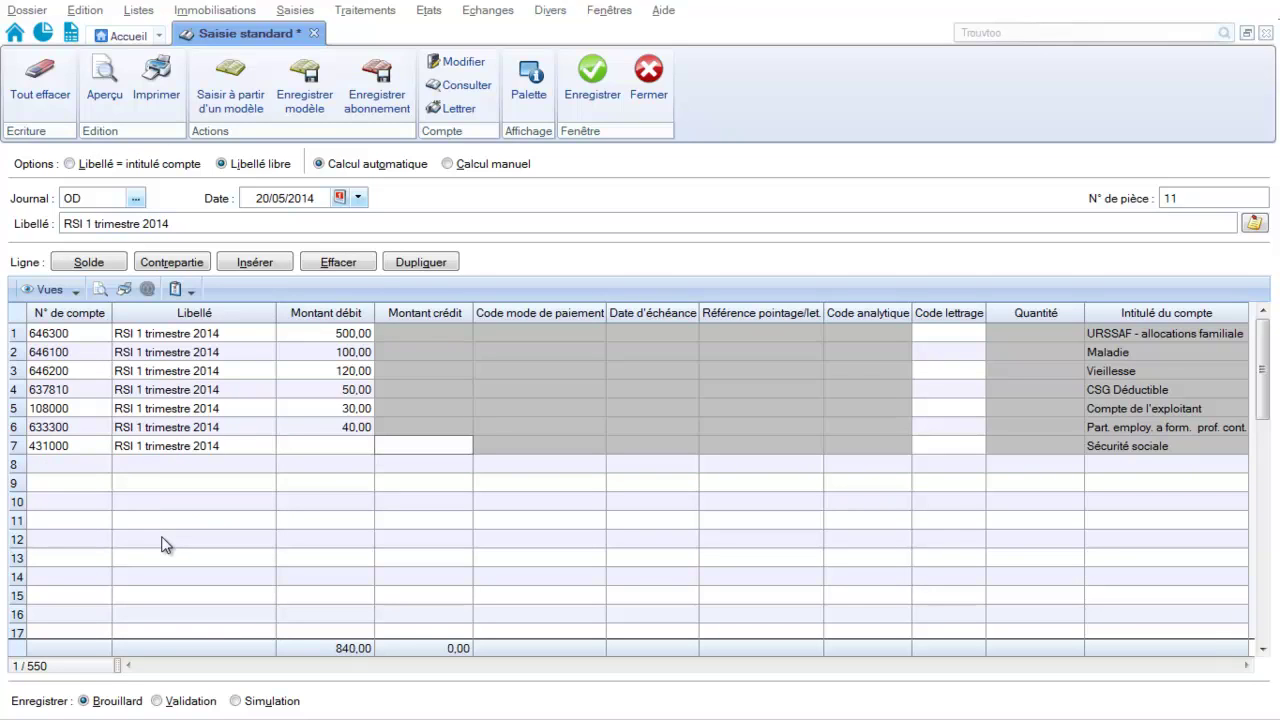
pyautogui.write('840')
pyautogui.press('Return')
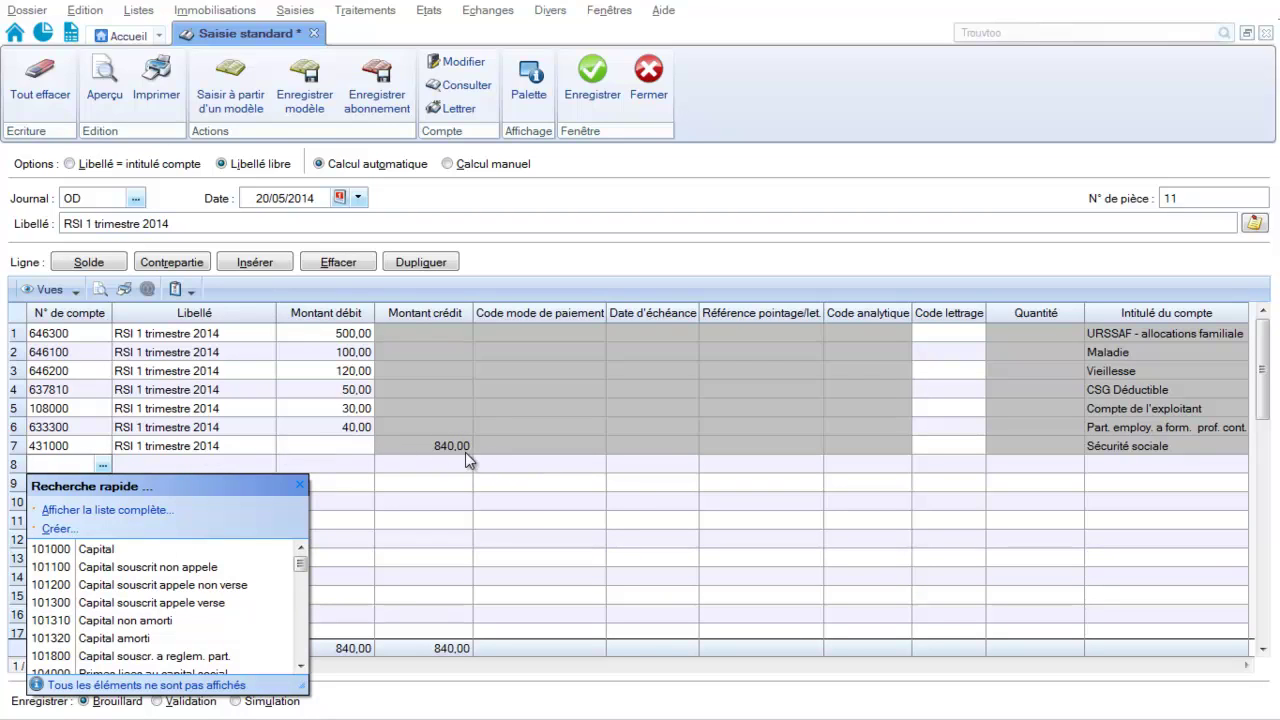
# Save the completed RSI contributions entry in journal OD.
pyautogui.click(300, 480)
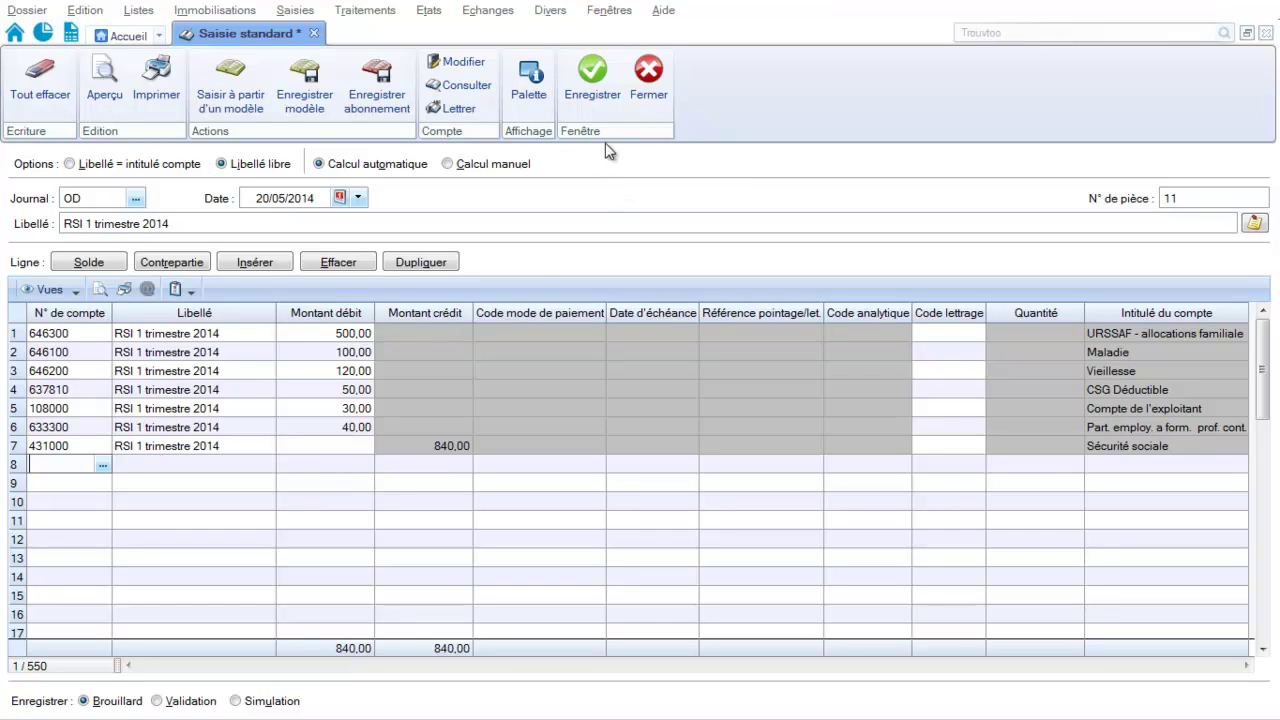
pyautogui.click(599, 92)
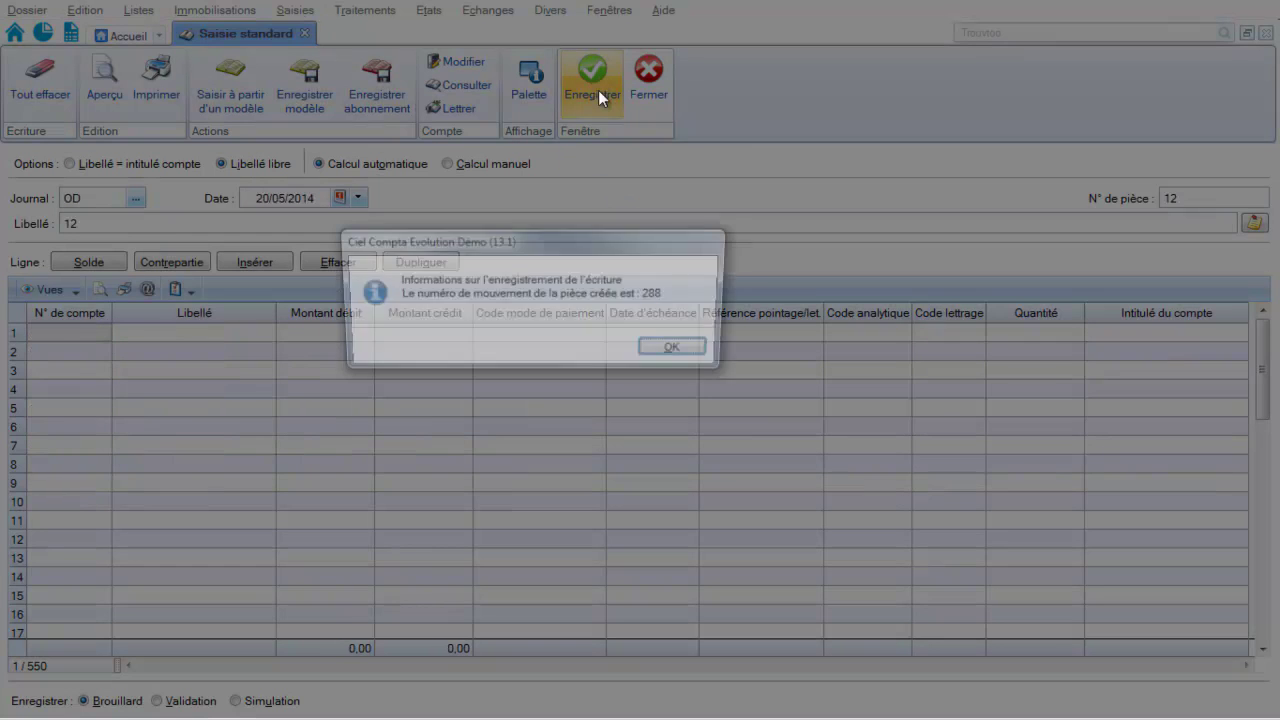
pyautogui.click(700, 352)
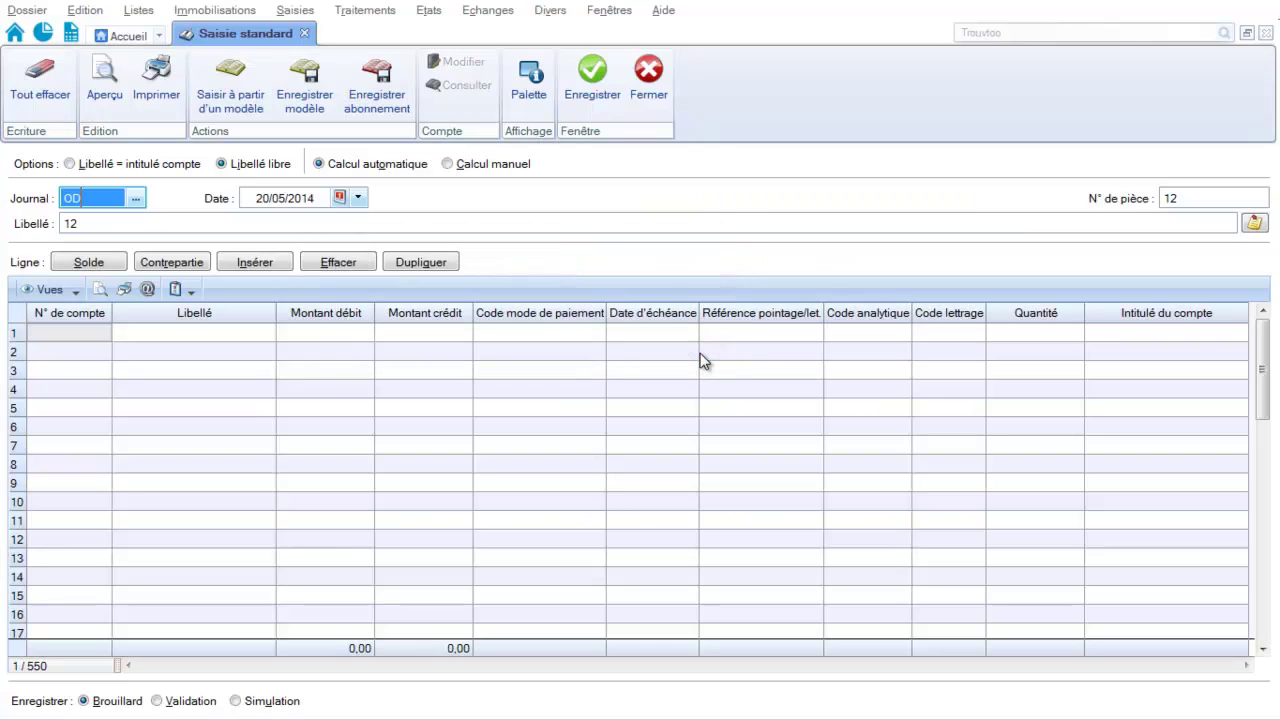
# Start a new entry in journal BQ (Banque) with the label "reglement RSI 1 T 2014", keeping the proposed date and document number.
pyautogui.write('BQ')
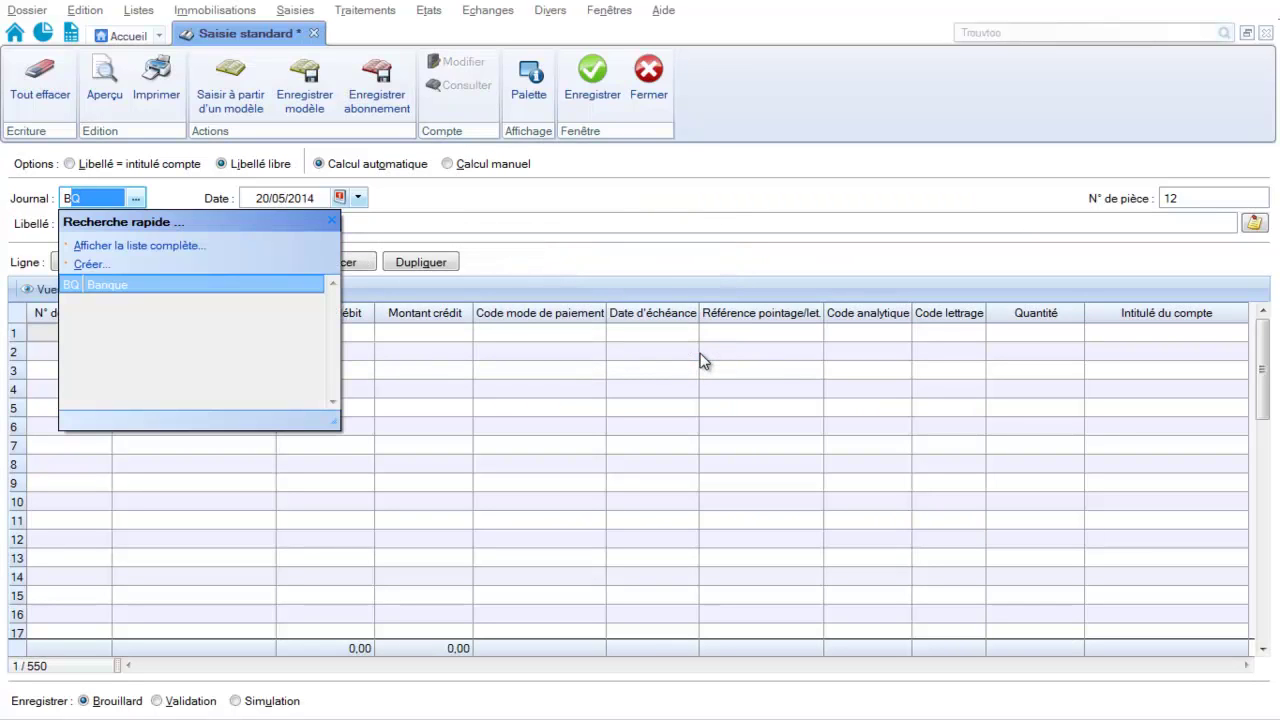
pyautogui.press('Tab')
pyautogui.press('Tab')
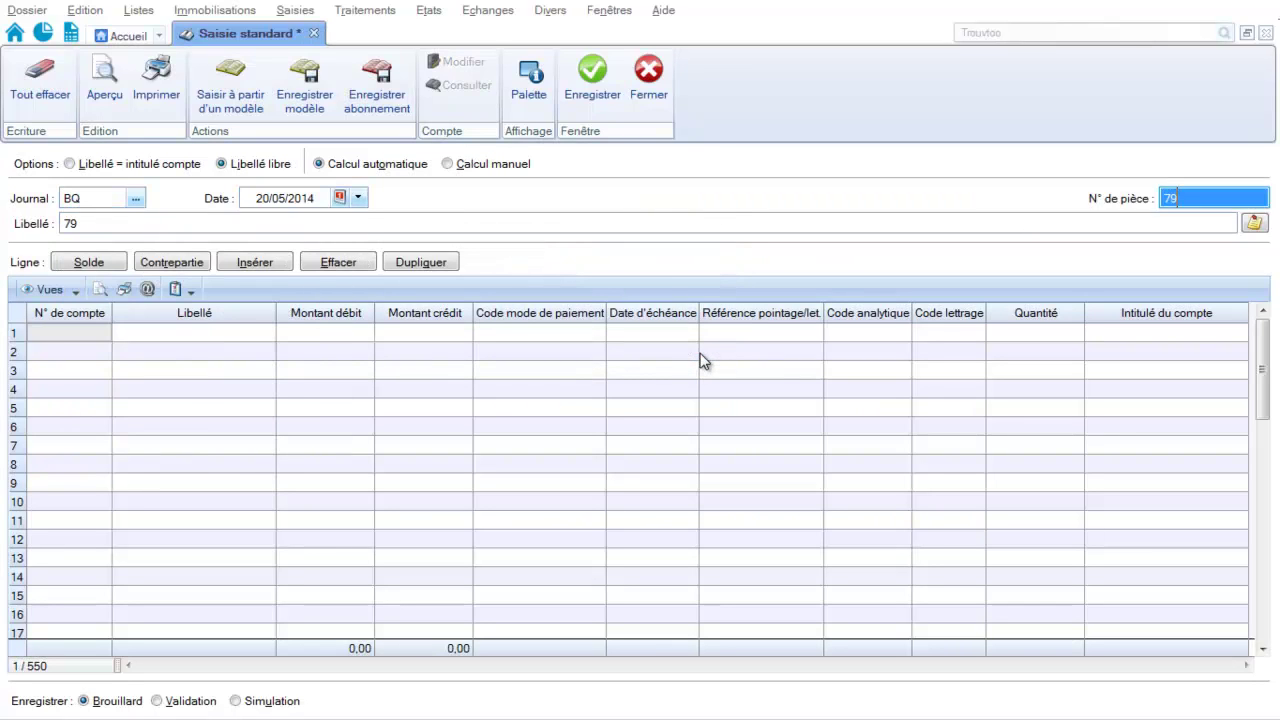
pyautogui.press('Tab')
pyautogui.write('regl')
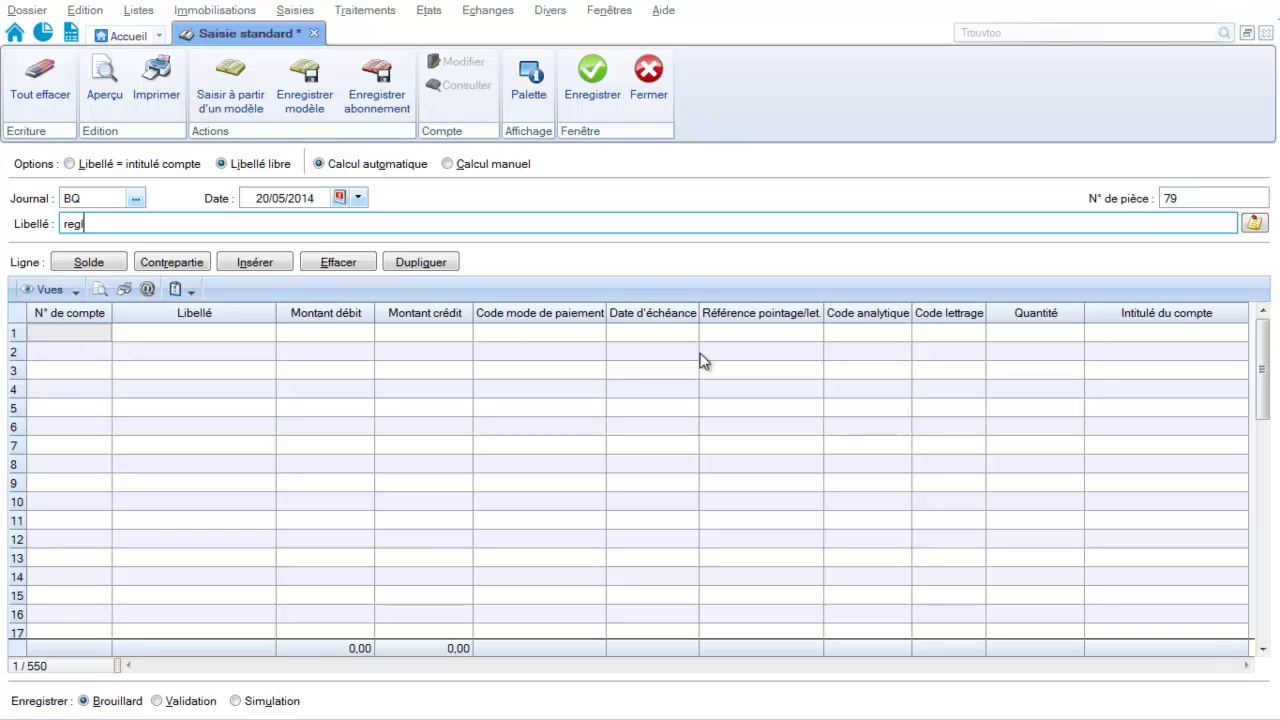
pyautogui.write('ement RSI 1 T 2014')
pyautogui.press('Tab')
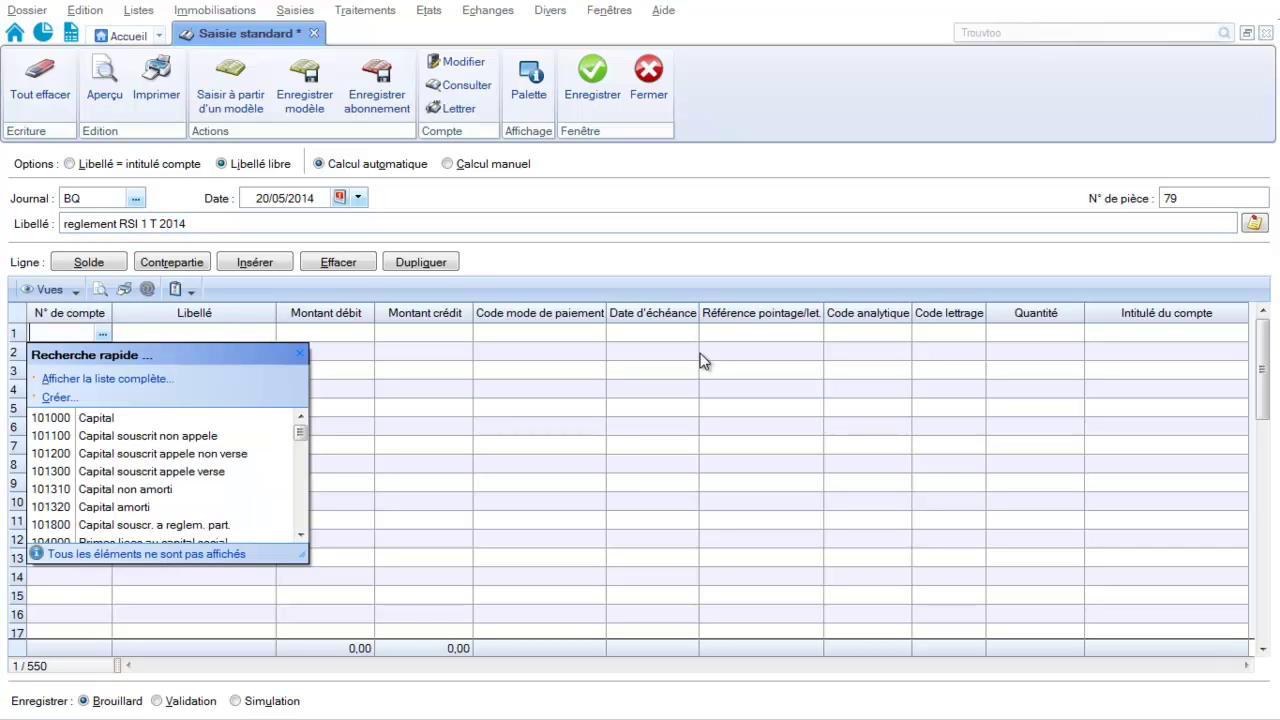
# Fill the first line of the bank entry with account 431000 (Sécurité sociale) and a debit of 840,00.
pyautogui.write('431000')
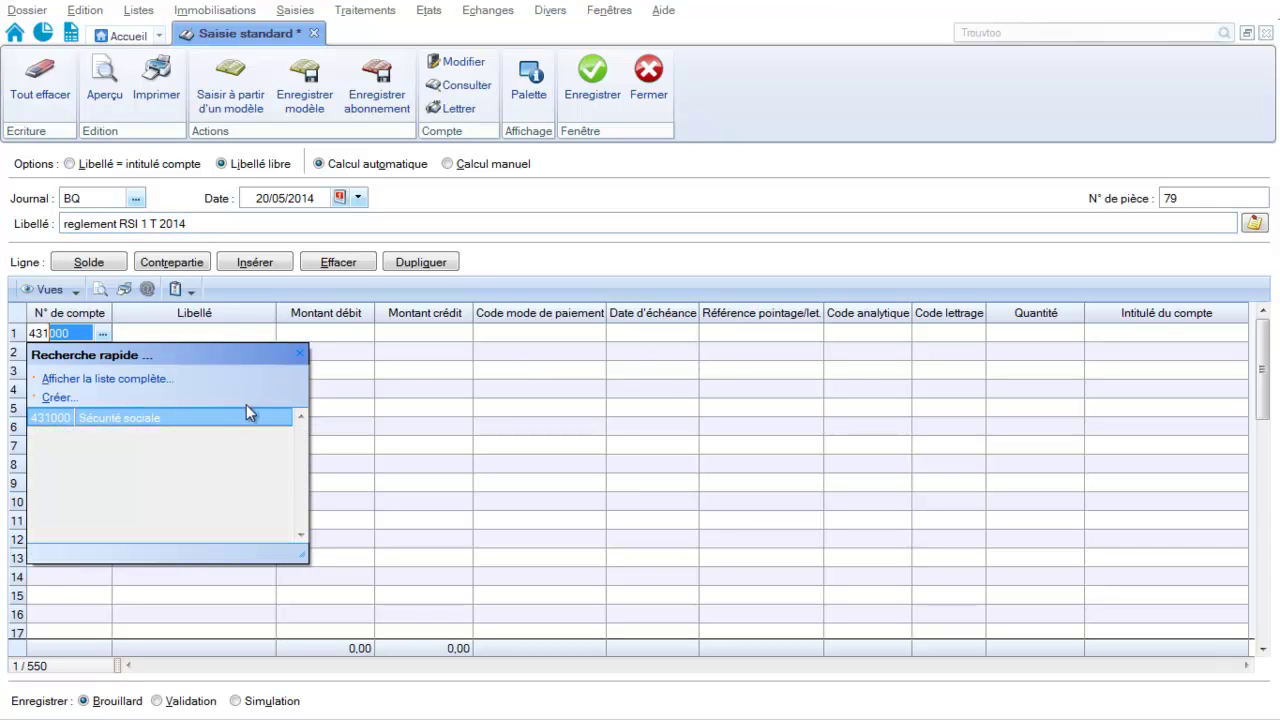
pyautogui.click(229, 418)
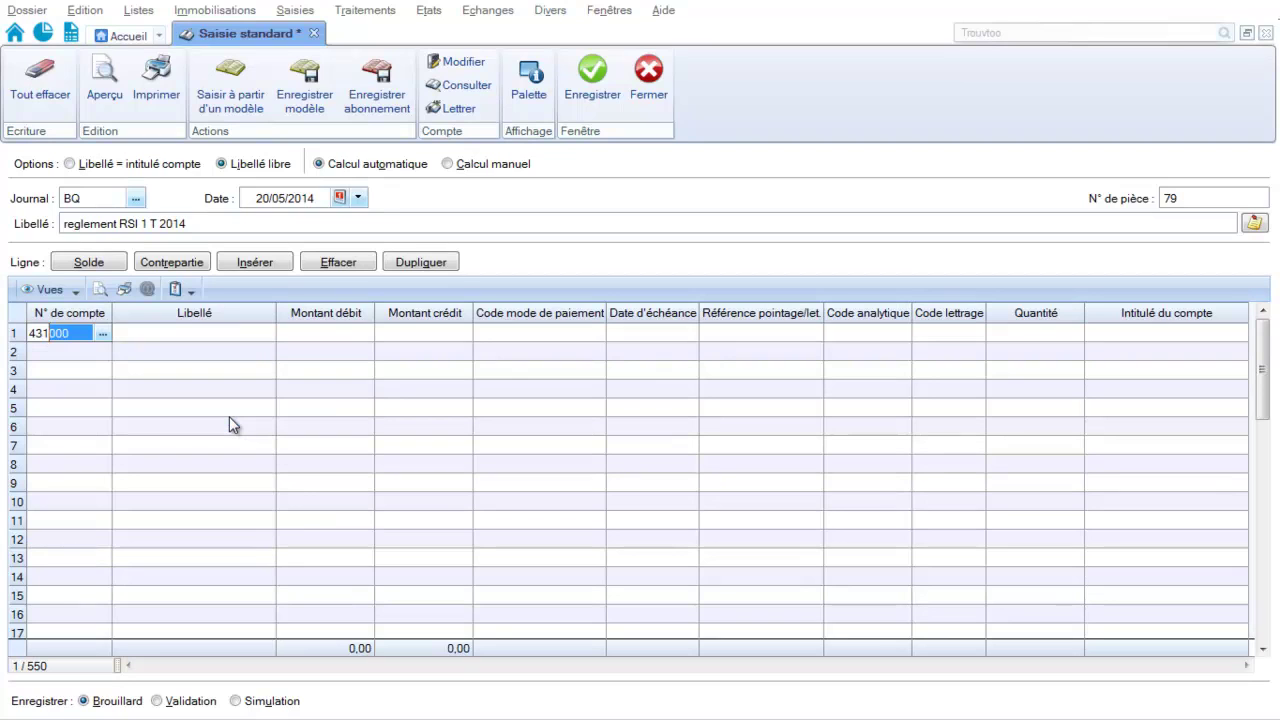
pyautogui.press('Return')
pyautogui.press('Return')
pyautogui.write('840')
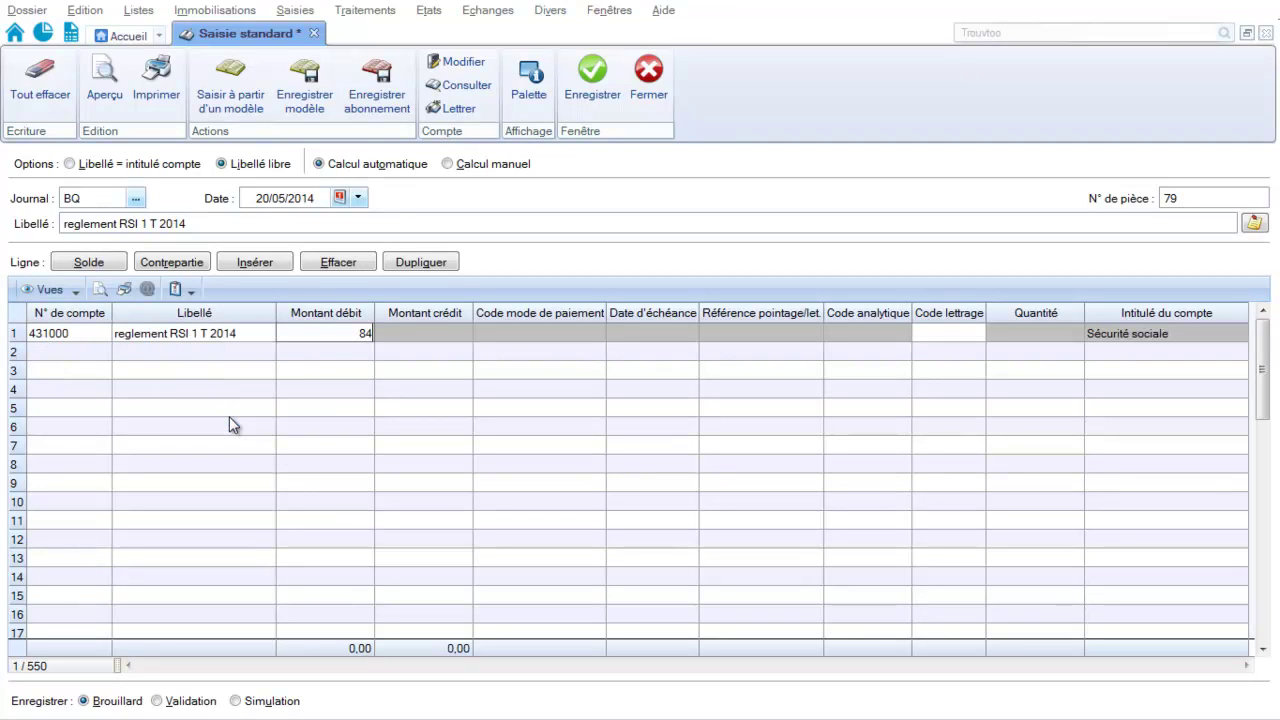
pyautogui.press('Return')
# Balance the entry on the second line with account 512000 (Banque) for a credit of 840,00, and save it.
pyautogui.write('512000')
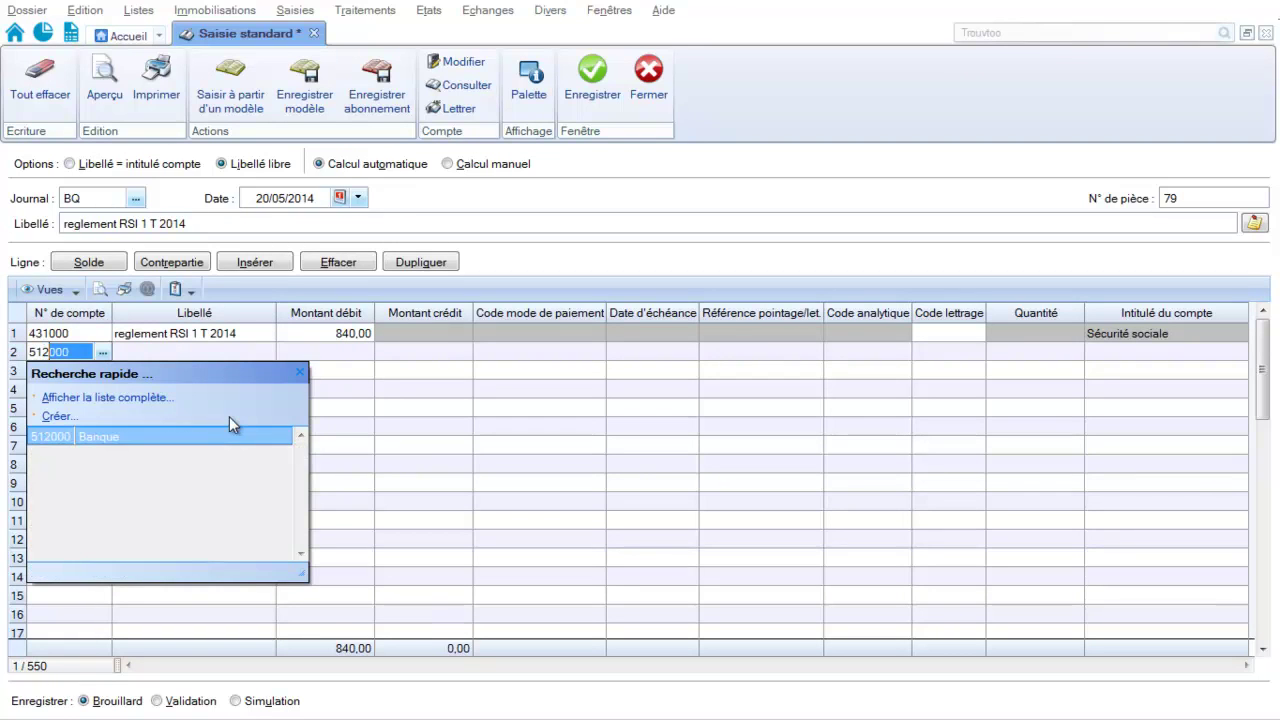
pyautogui.press('Return')
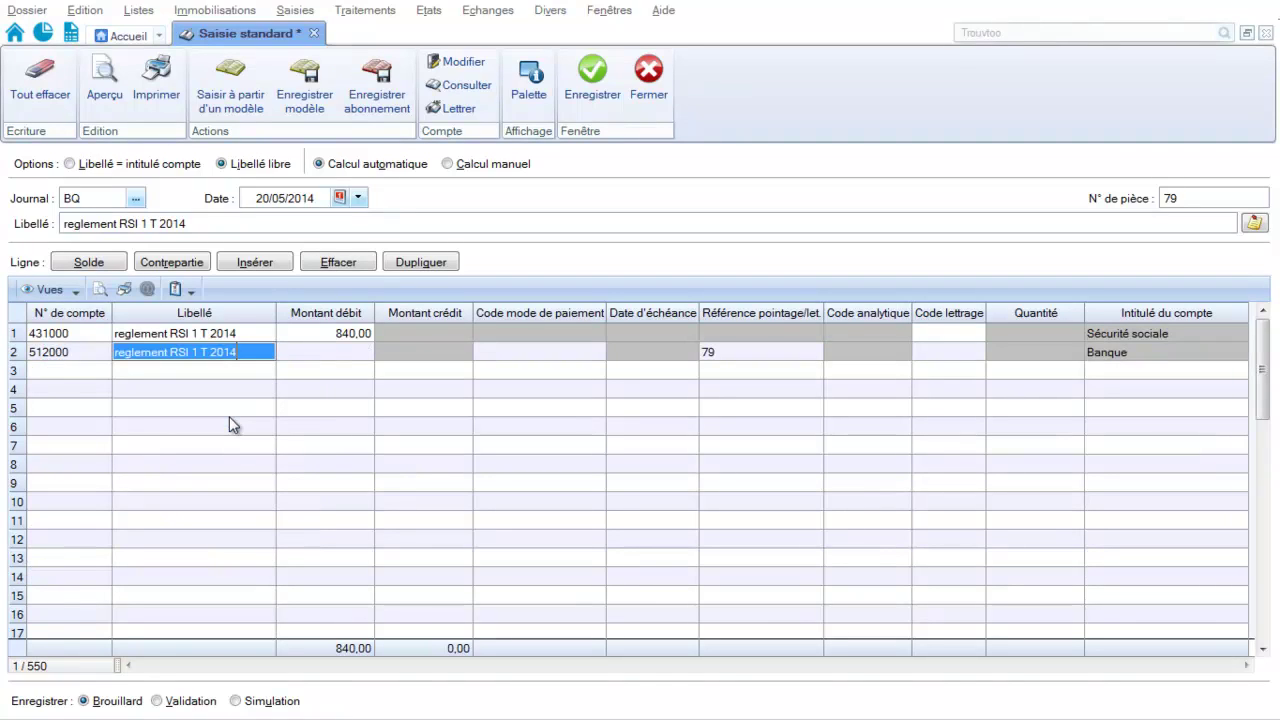
pyautogui.click(89, 263)
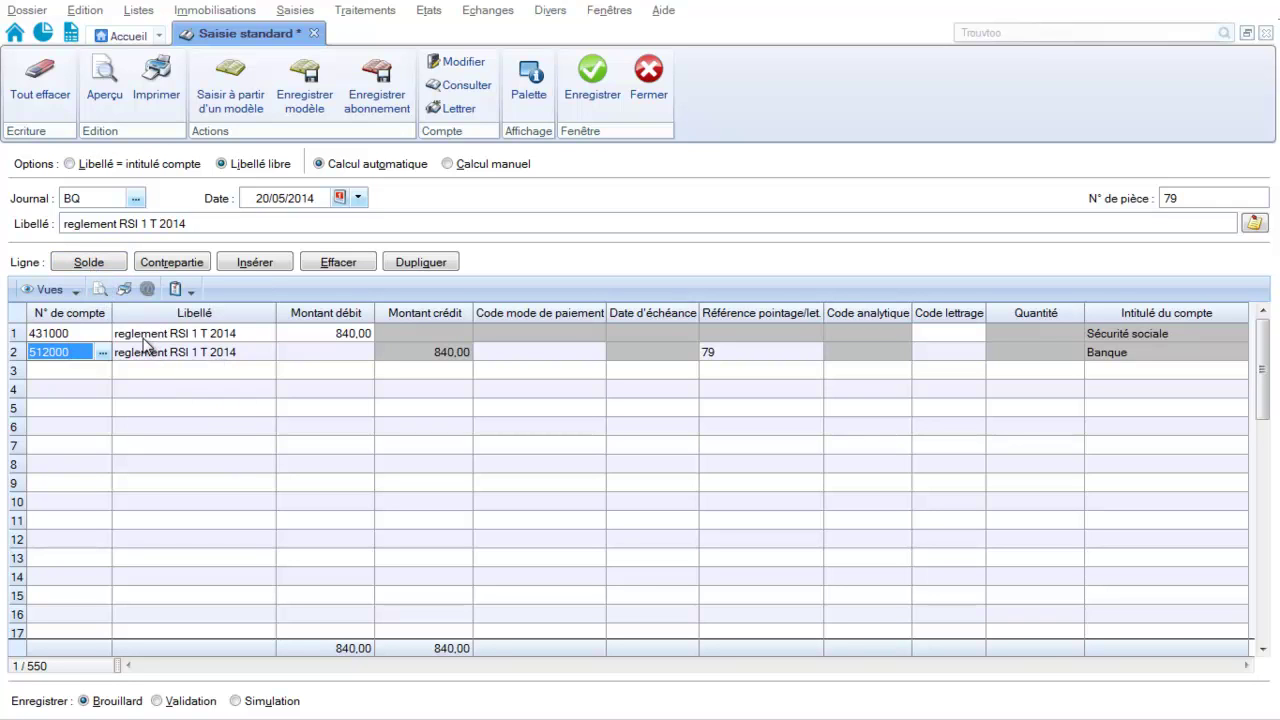
pyautogui.click(593, 96)
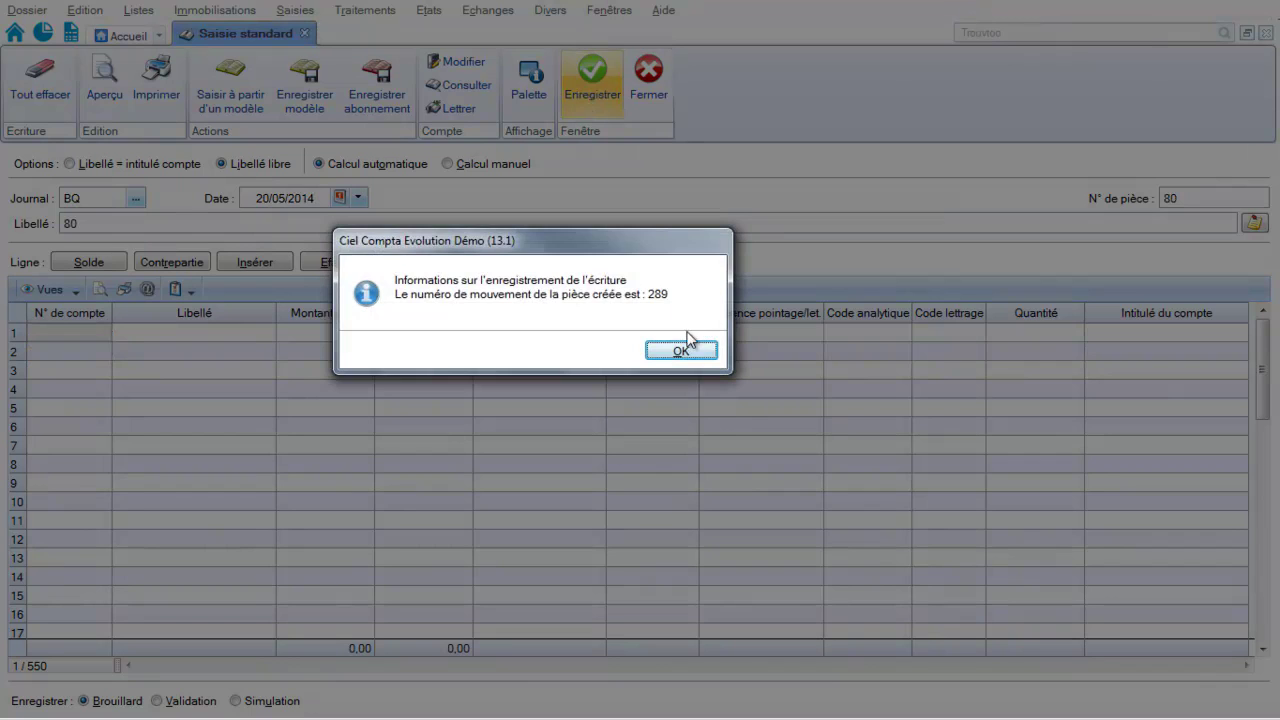
pyautogui.click(692, 352)
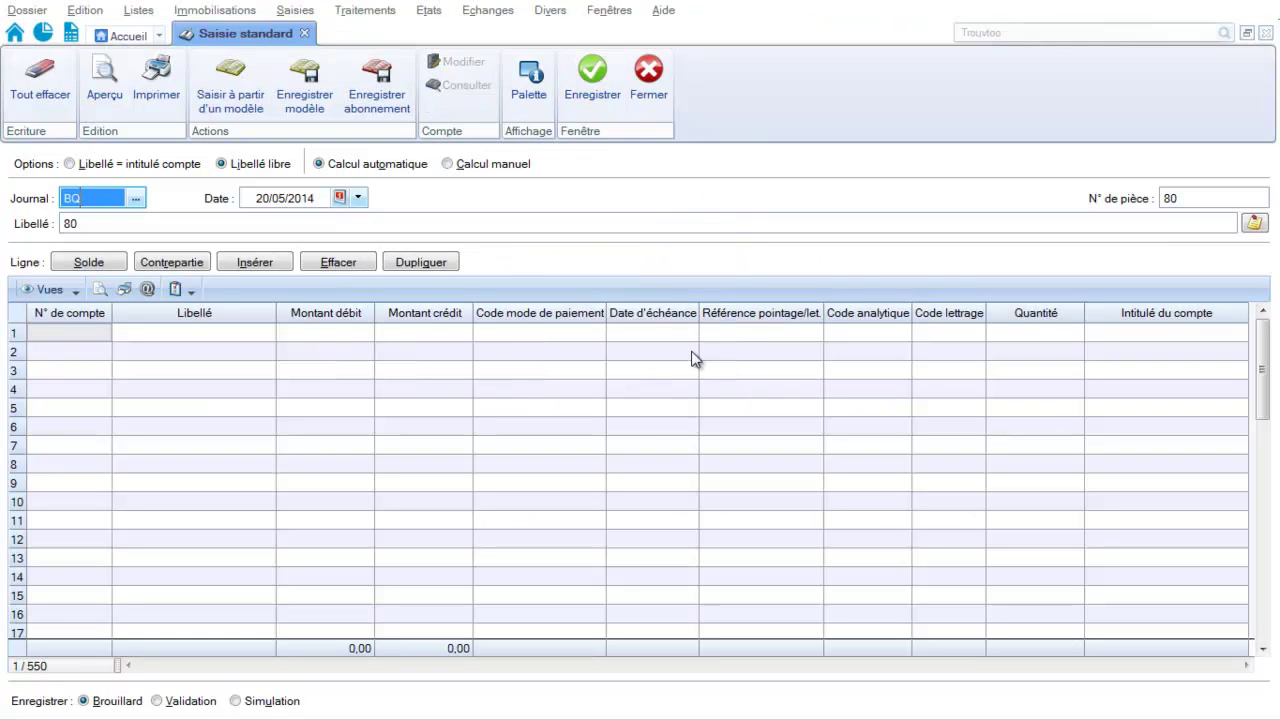